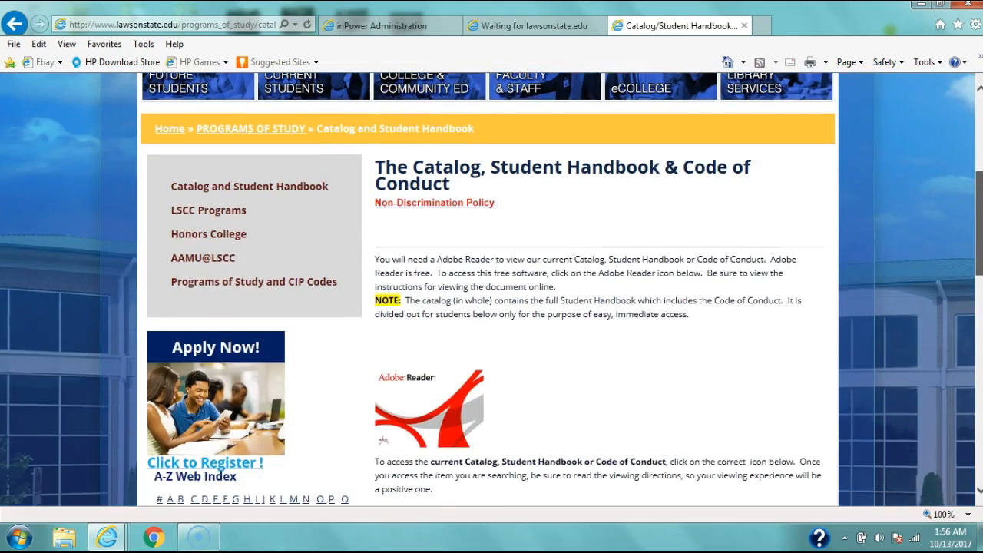
Step: View the Student Handbook document from the Catalog and Student Handbook page, and return to that page
left_click(676, 316)
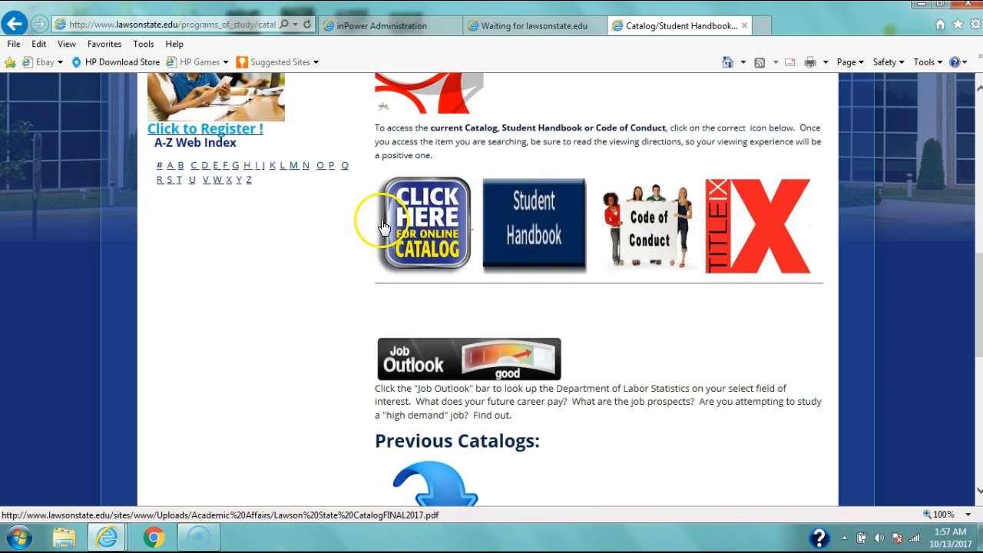
left_click(541, 214)
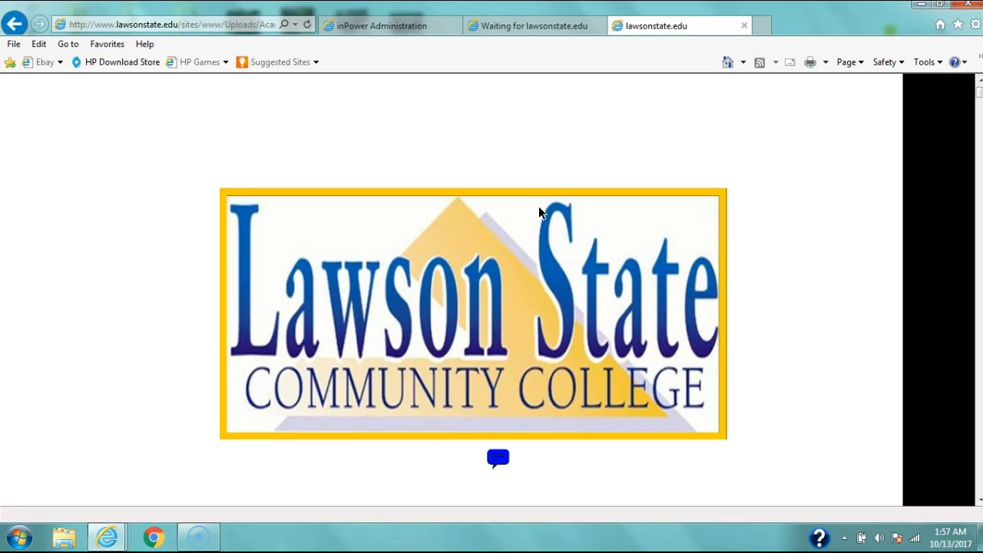
left_click(376, 26)
left_click(503, 31)
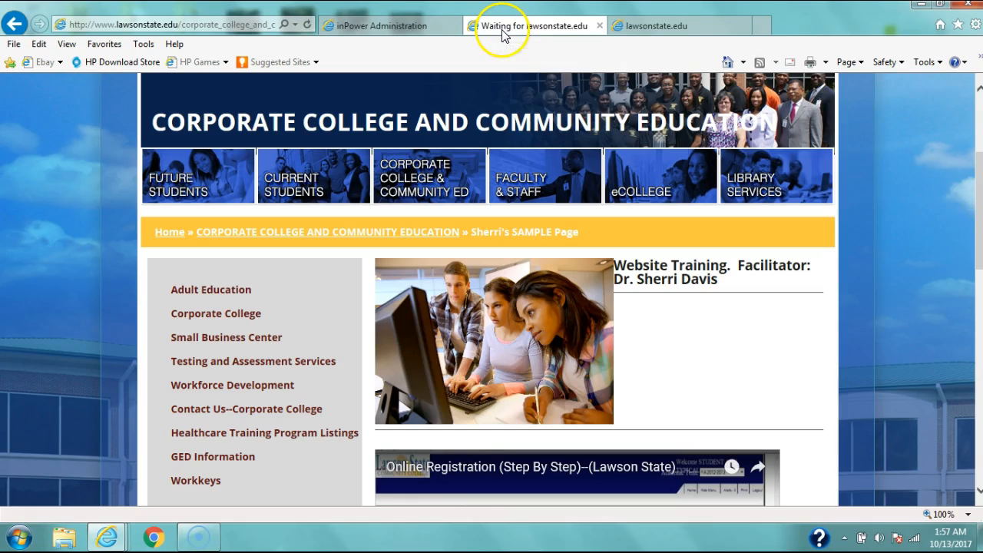
left_click(708, 27)
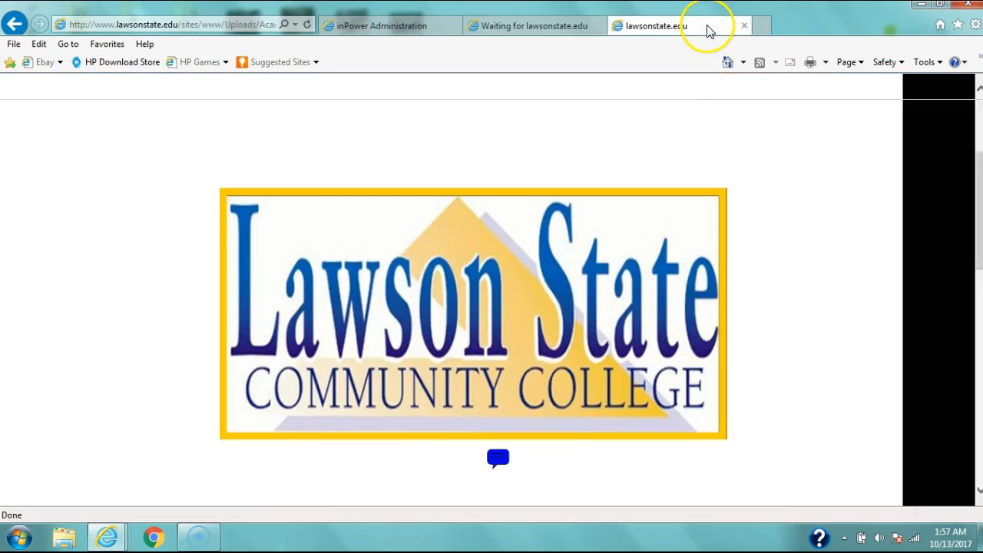
left_click(13, 23)
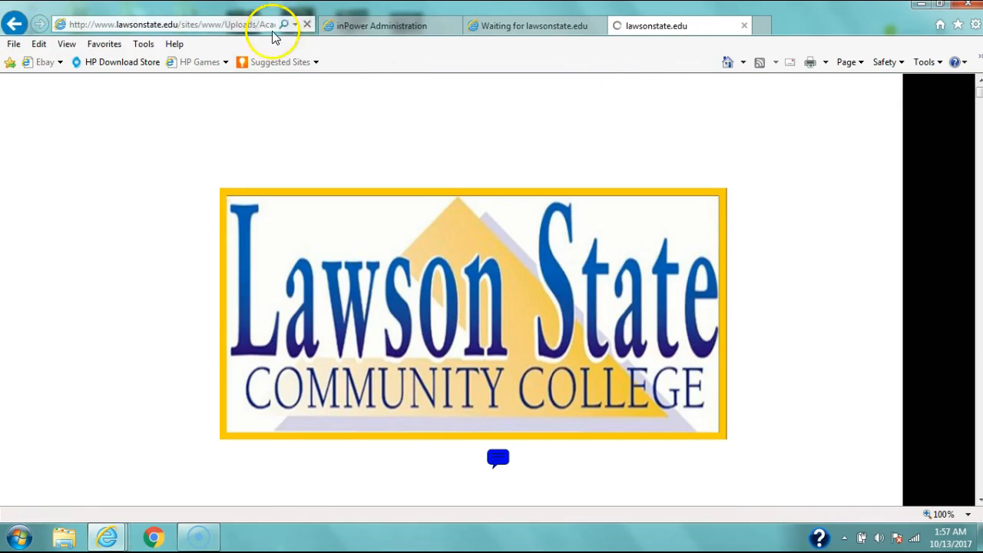
left_click(247, 30)
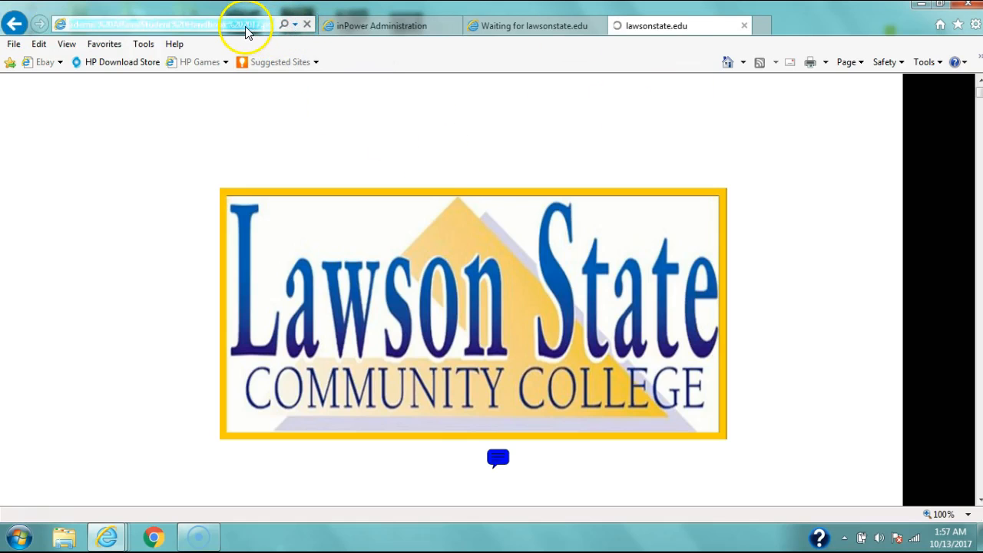
type("www")
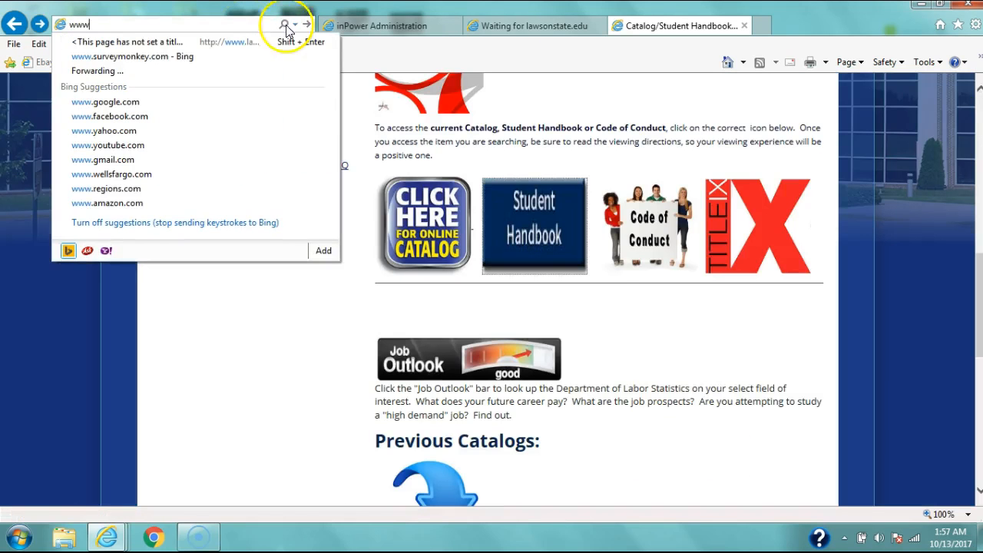
left_click(652, 369)
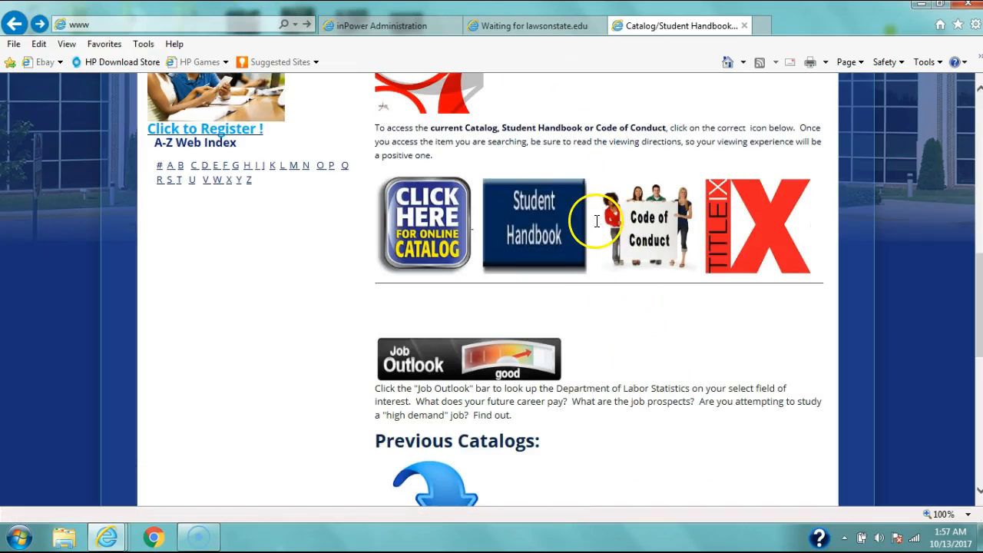
left_click(394, 208)
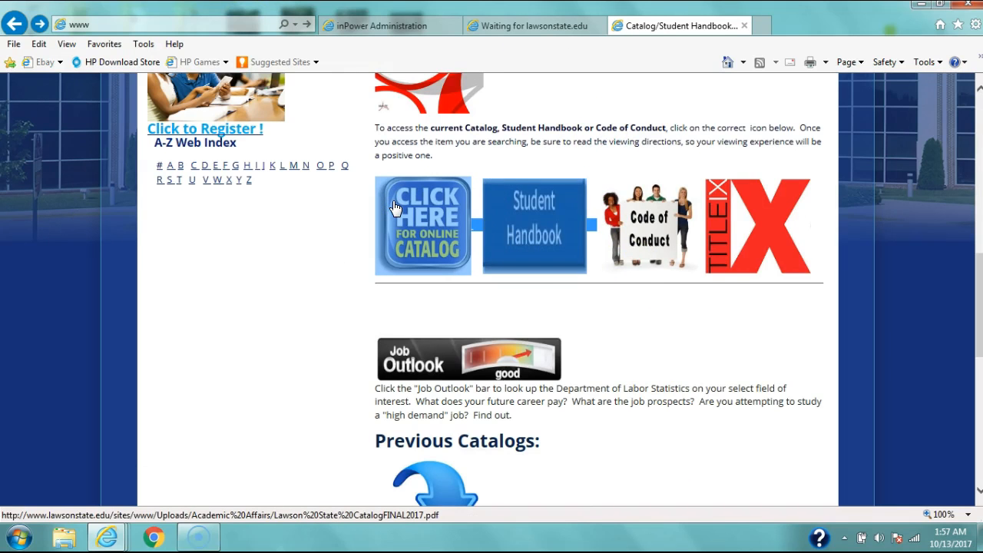
left_click(405, 28)
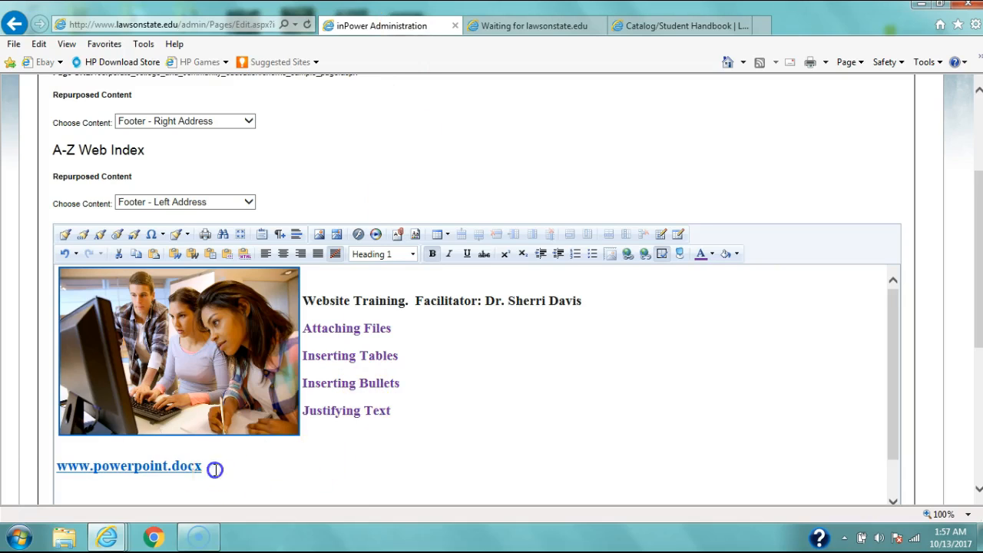
left_click_drag(215, 467, 20, 447)
key("ctrl+v")
left_click(387, 432)
left_click_drag(892, 347, 891, 385)
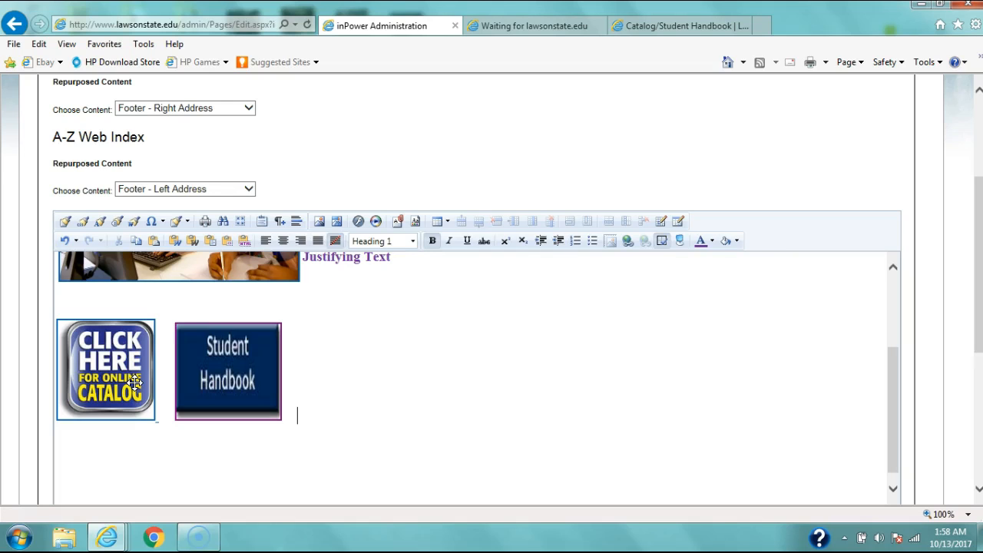
Step: Remove the existing hyperlinks from the pasted Student Handbook and online catalog images
left_click(230, 366)
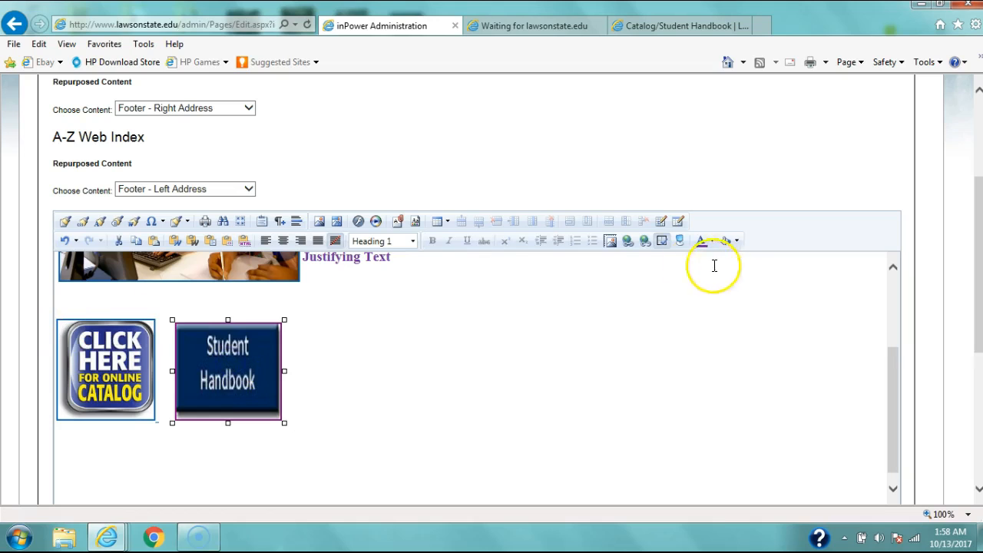
left_click(645, 241)
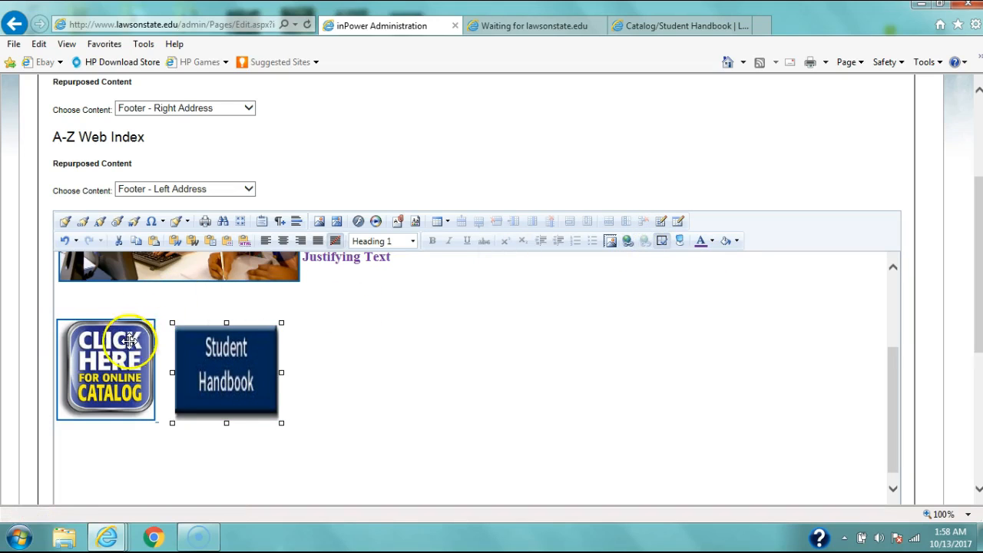
left_click(129, 340)
left_click(645, 241)
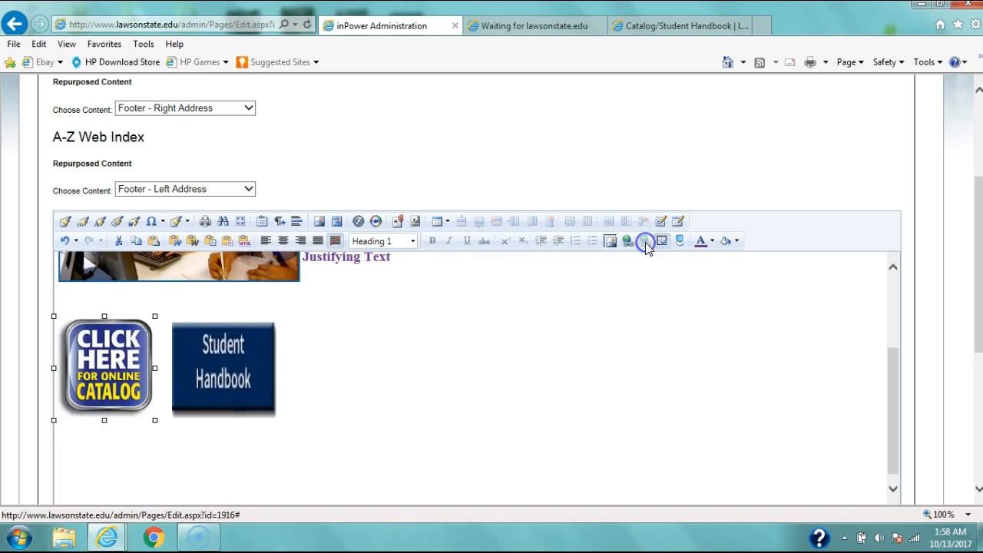
left_click(250, 363)
left_click(353, 340)
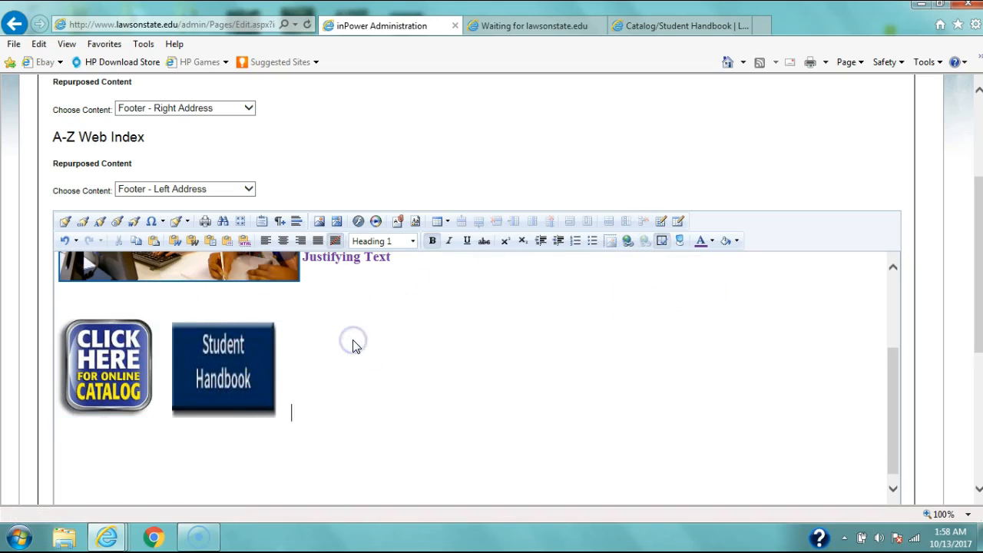
left_click(87, 303)
left_click(108, 361)
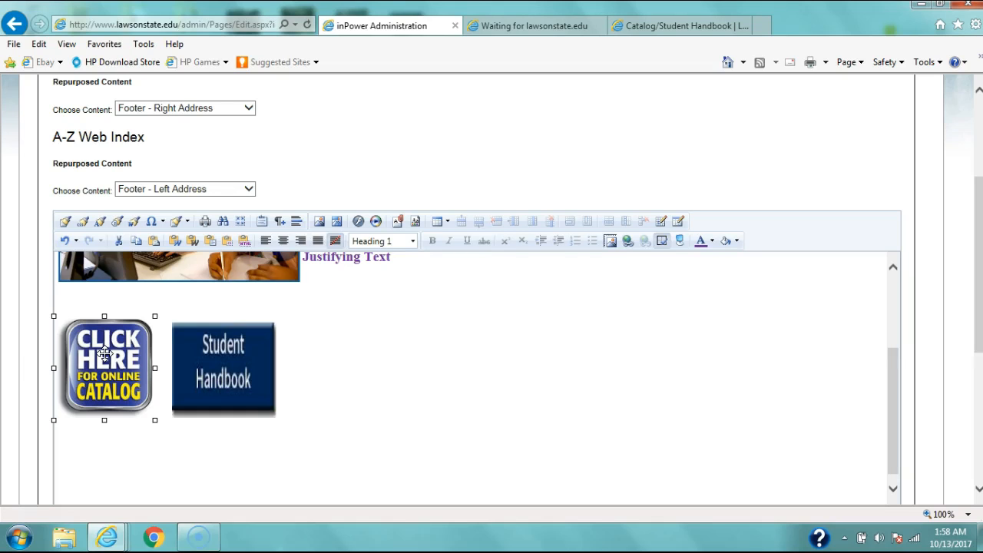
left_click(306, 364)
left_click(145, 347)
left_click(208, 350)
left_click(102, 350)
left_click(235, 377)
left_click(98, 362)
left_click(230, 362)
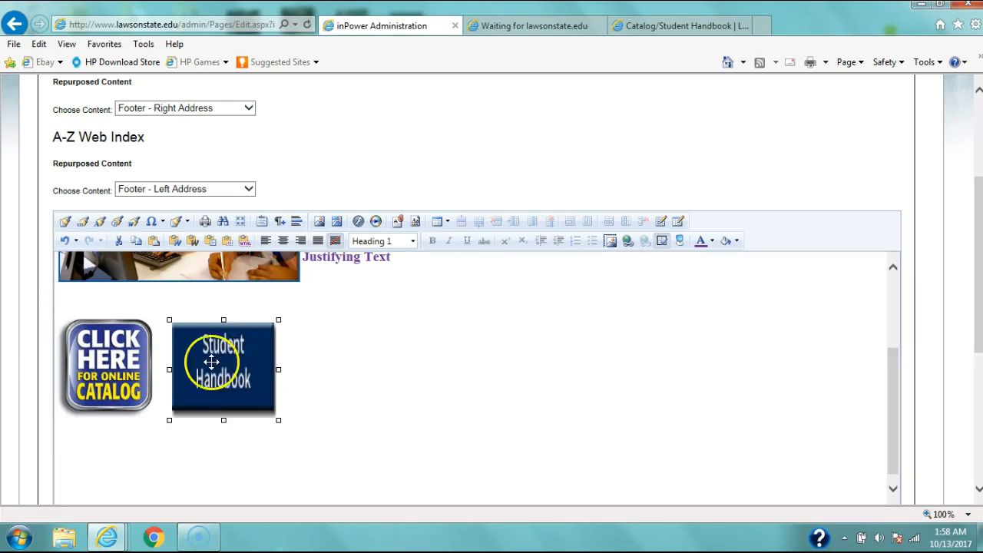
left_click(110, 354)
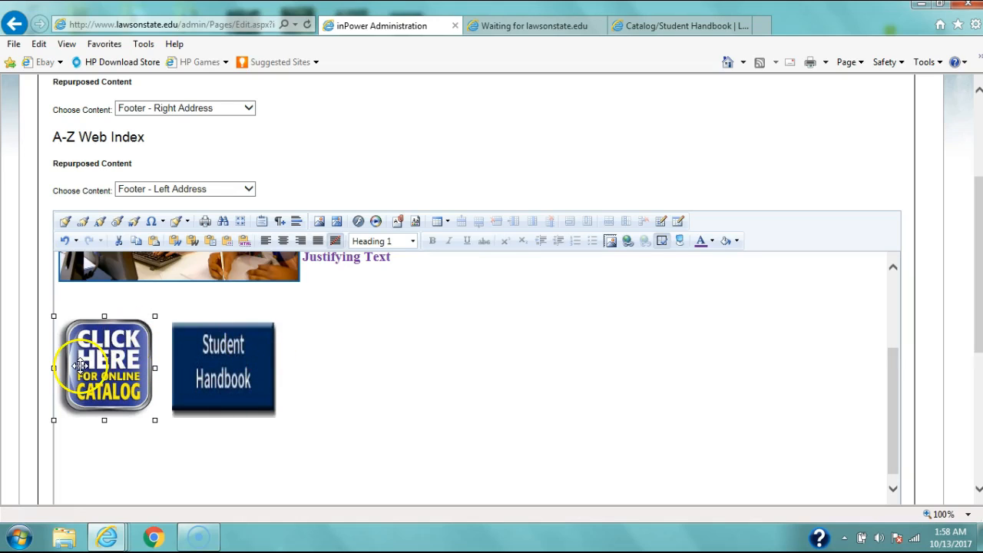
left_click(351, 301)
Step: Open the Document Manager for the online catalog image and start an upload into the Adult Education folder
left_click(102, 349)
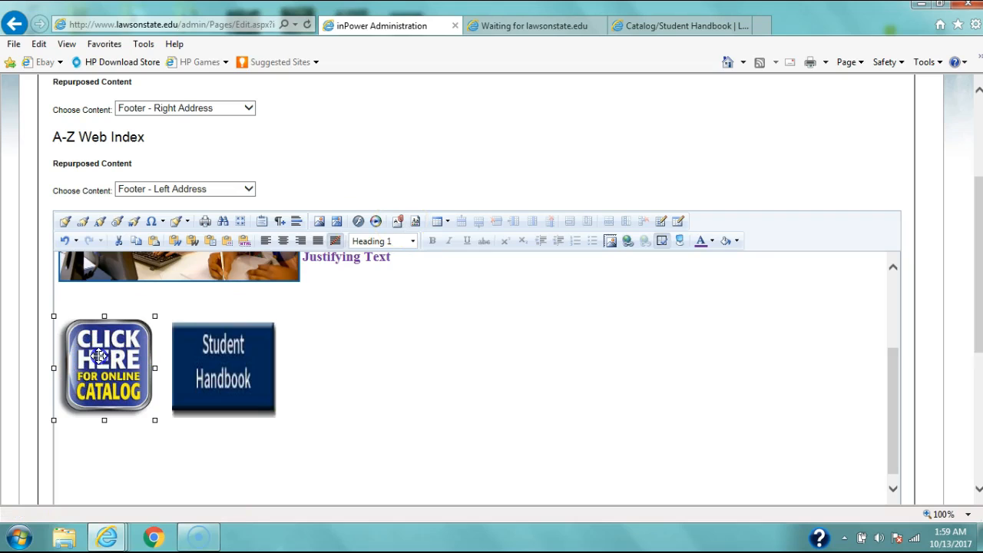
left_click(399, 223)
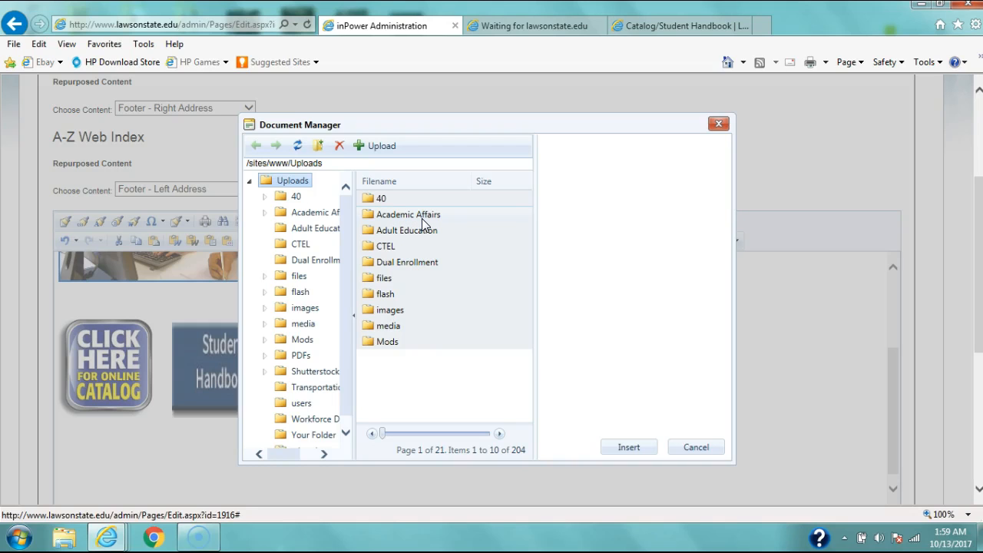
double_click(422, 227)
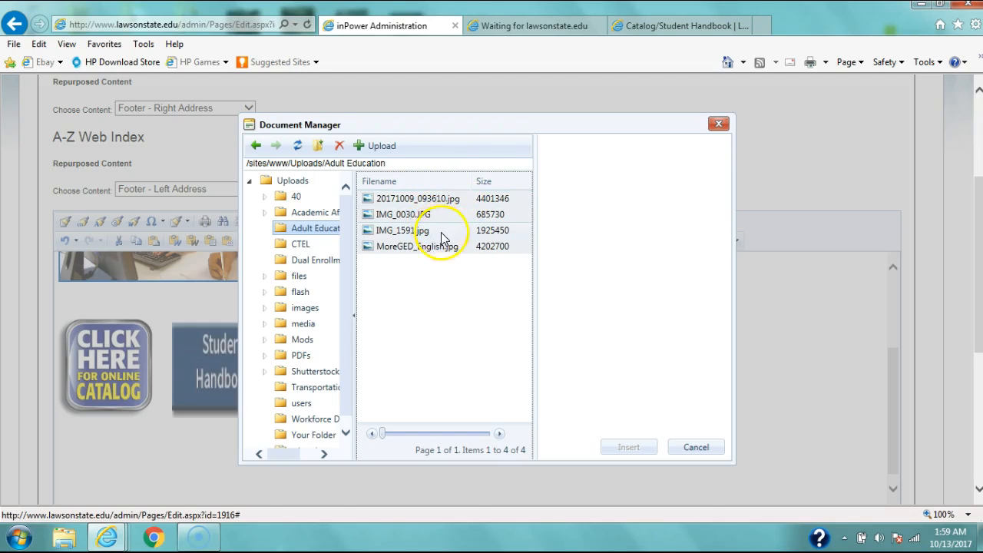
left_click(376, 145)
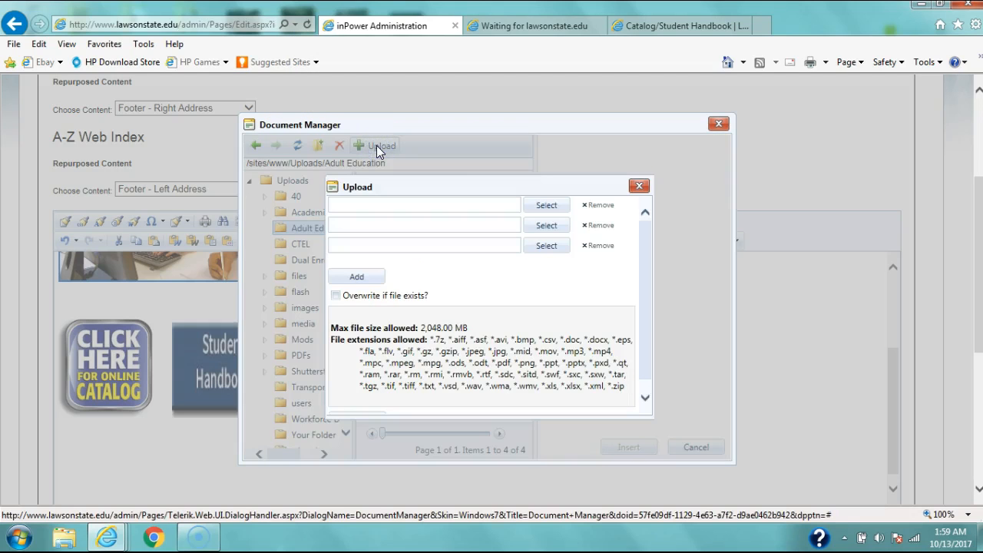
Step: Choose the nursing forum evidence Word document from the desktop's FINAL ACEN folder as the first file to upload
left_click(546, 207)
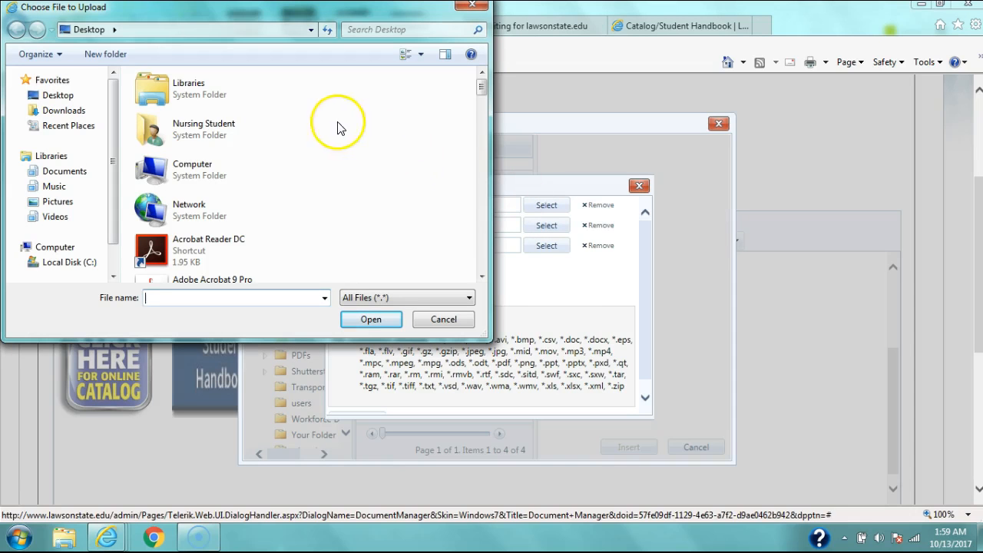
left_click(57, 171)
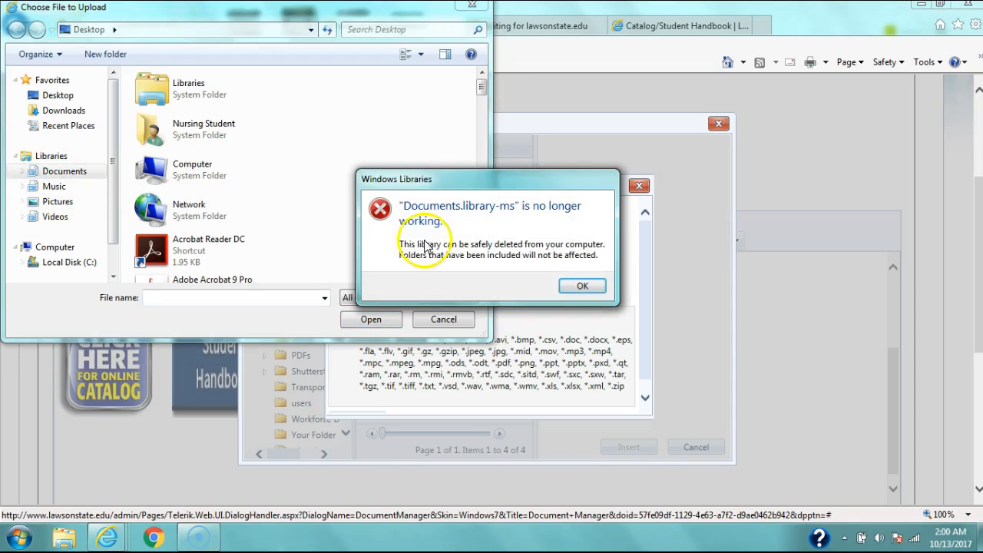
left_click(589, 286)
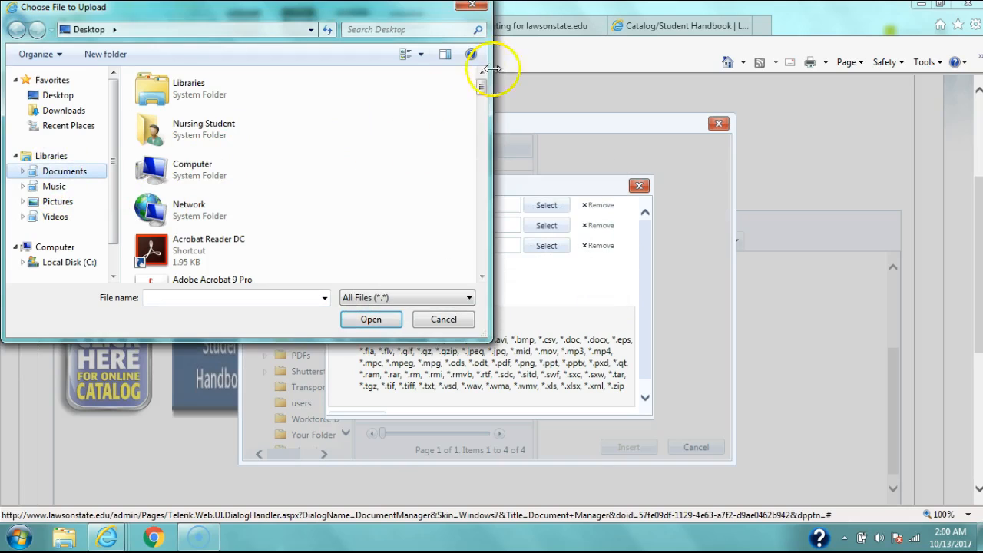
left_click_drag(484, 90, 485, 120)
double_click(150, 132)
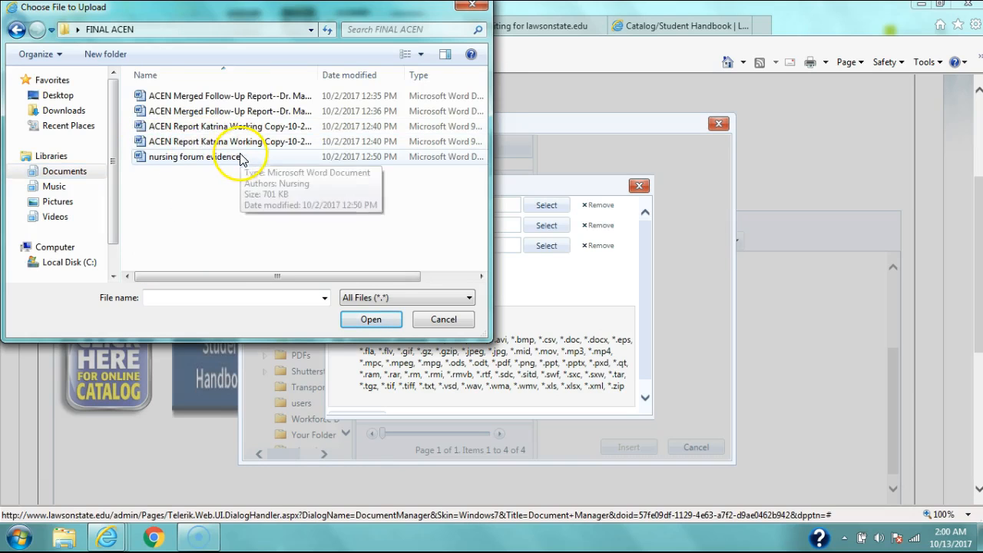
left_click(195, 158)
left_click(378, 321)
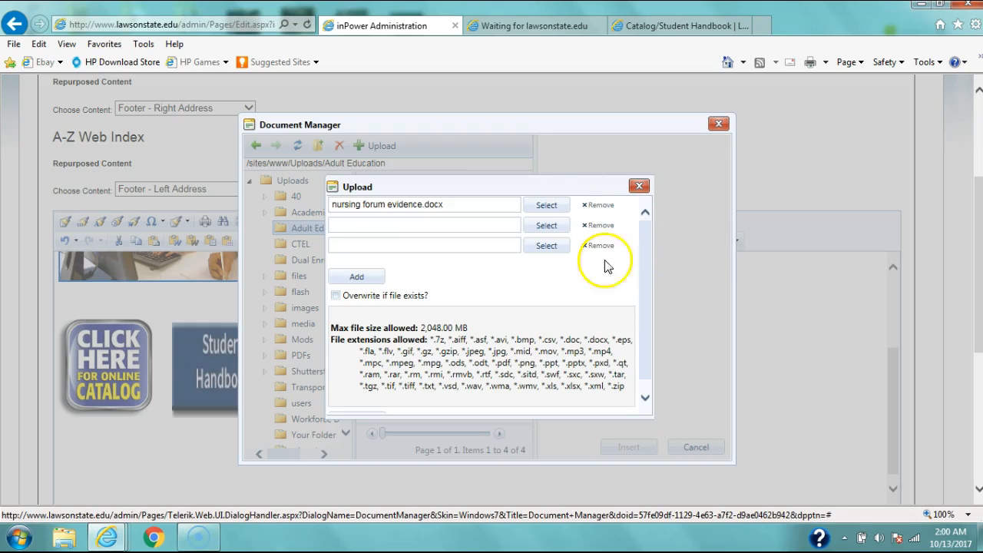
Step: Add three extra file rows to the upload form and upload nursing forum evidence.docx to the Adult Education folder
left_click(364, 281)
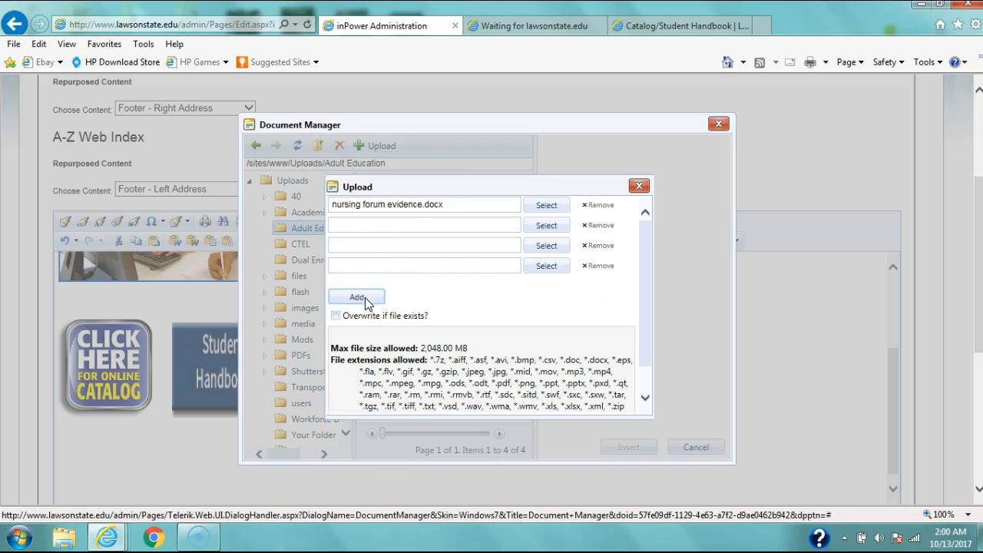
left_click(365, 295)
left_click(364, 321)
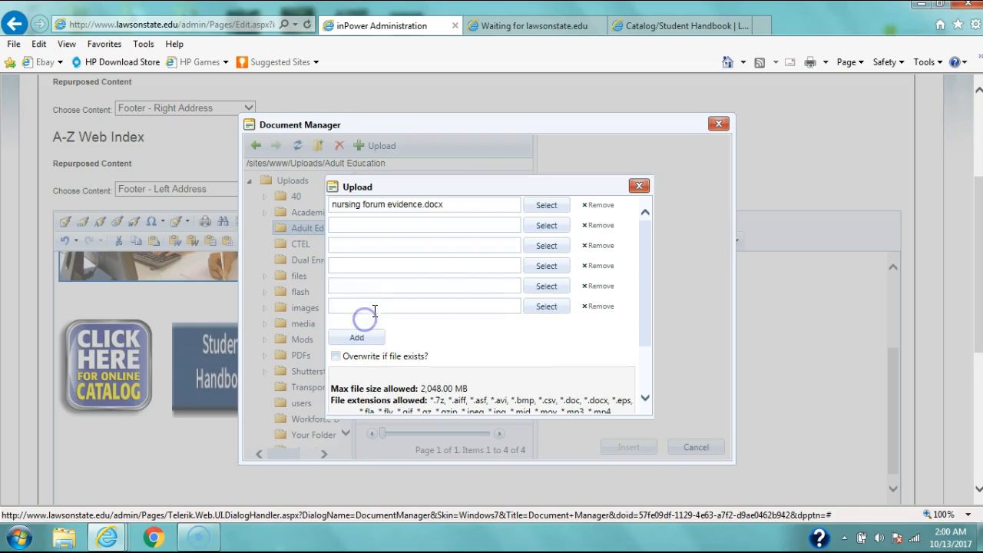
left_click_drag(653, 257, 655, 318)
left_click(364, 408)
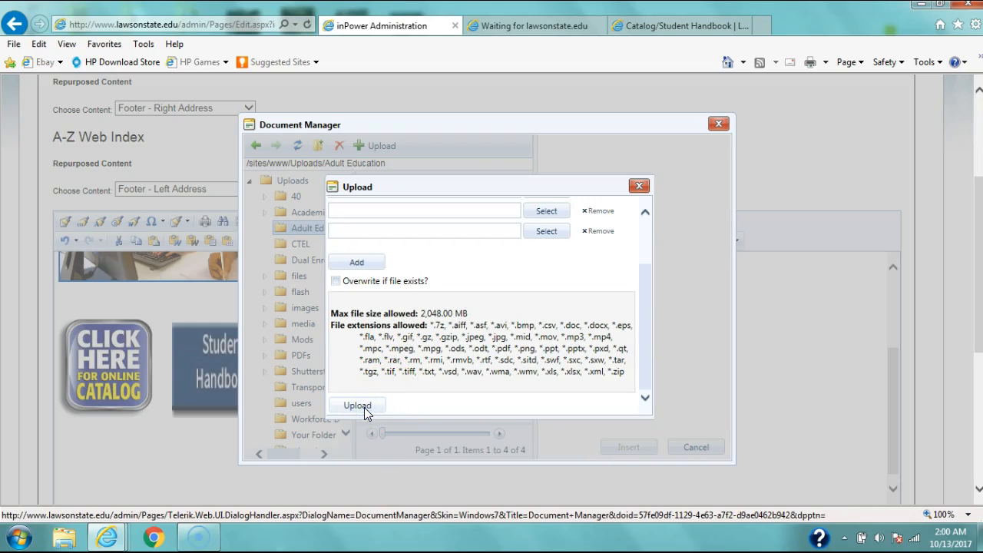
left_click(442, 377)
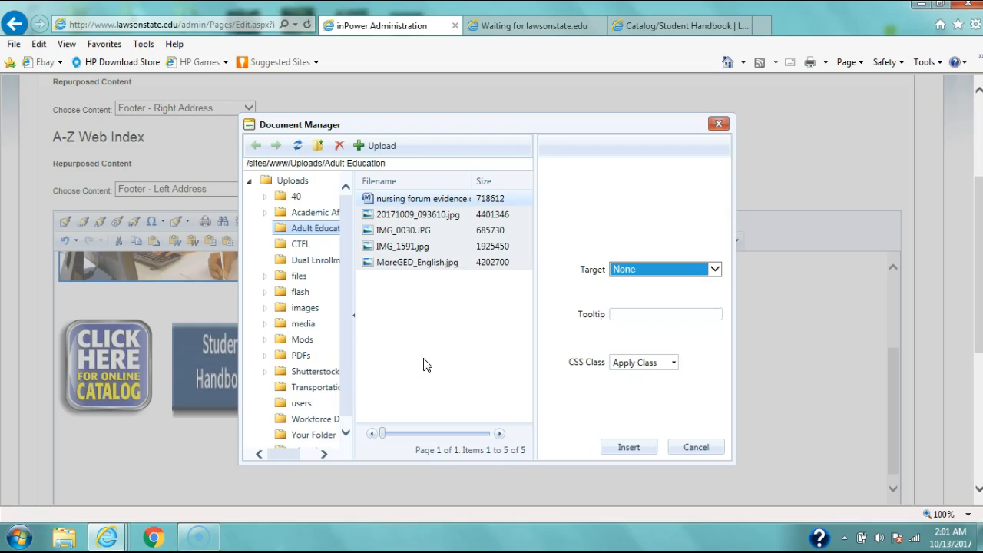
Step: Browse the Dual Enrollment folder's file pages and link the online catalog image to Trial Schedule.pdf
left_click(500, 434)
left_click(307, 261)
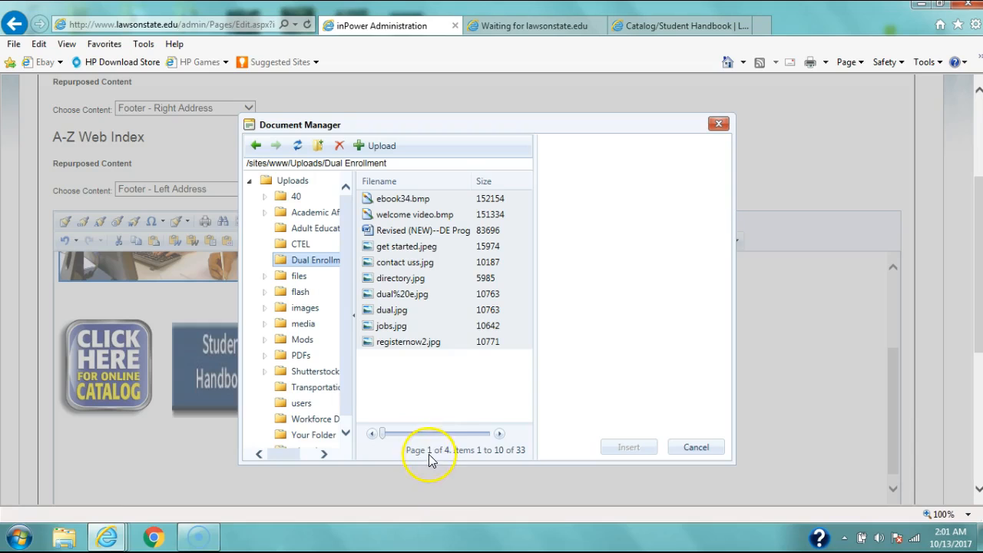
left_click(499, 433)
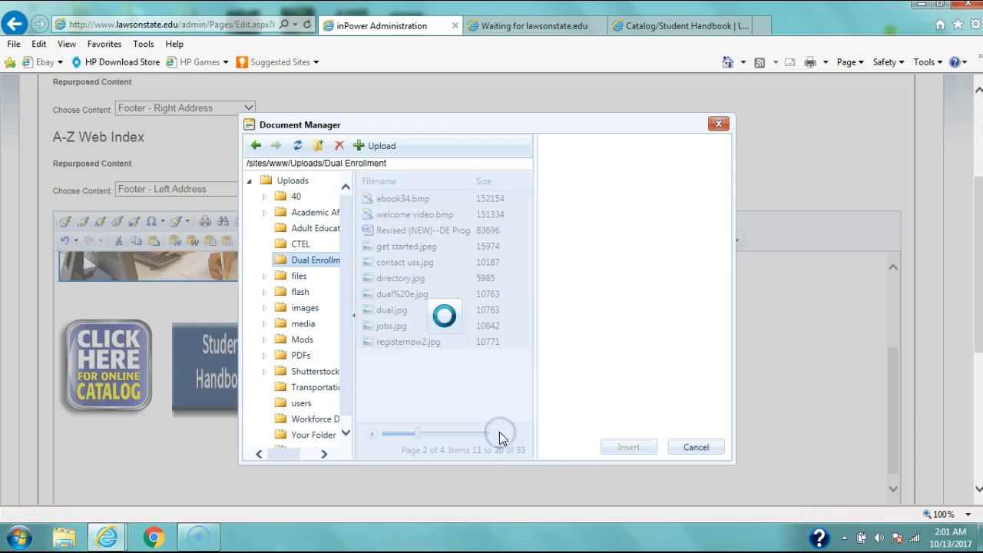
left_click(499, 433)
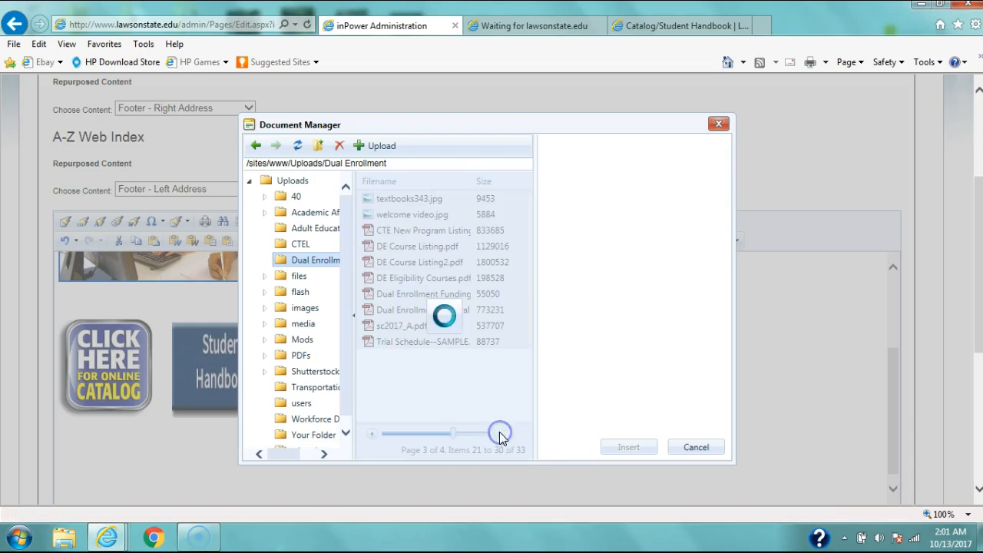
left_click(499, 434)
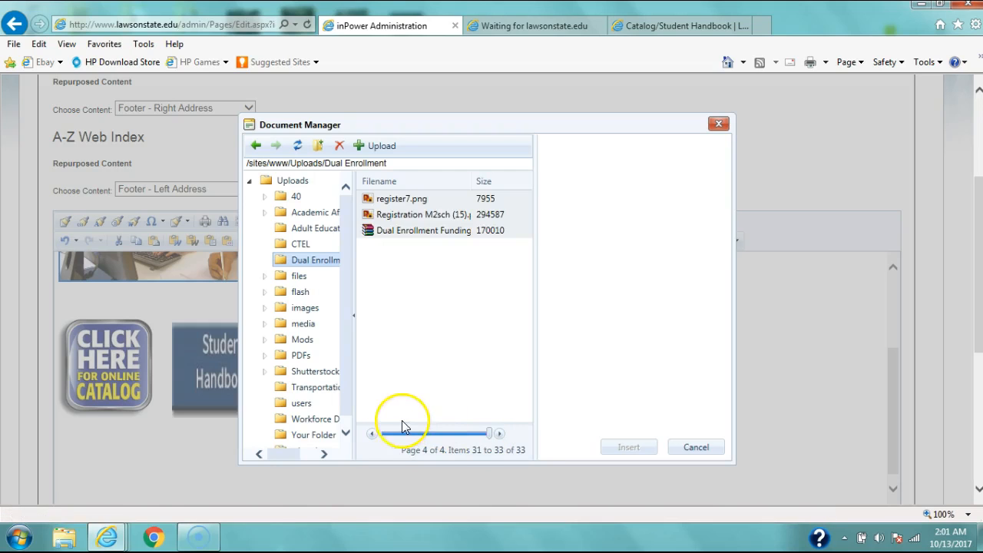
left_click(371, 434)
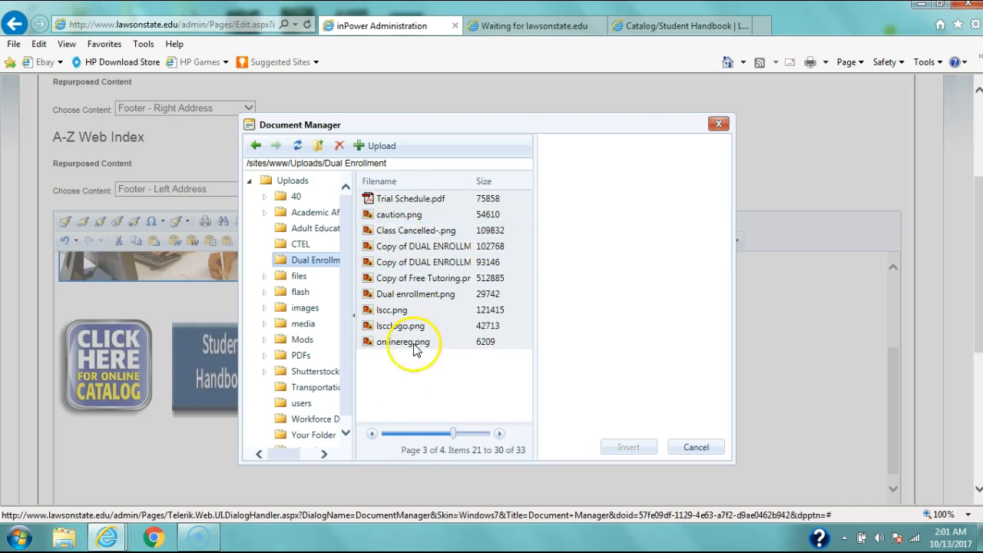
left_click(399, 199)
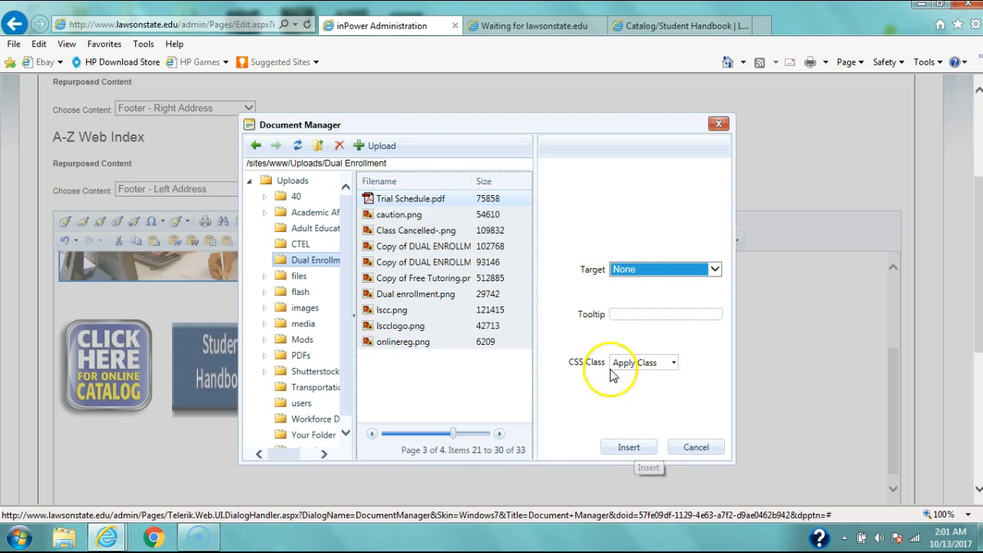
left_click(631, 448)
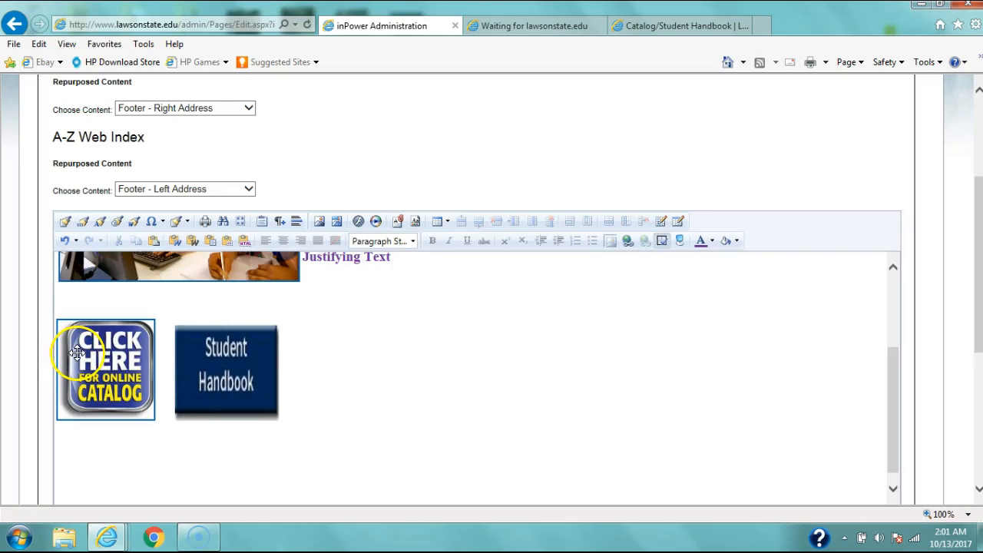
Step: Open the Document Manager for the Student Handbook image and go to the Adult Education folder
left_click(201, 348)
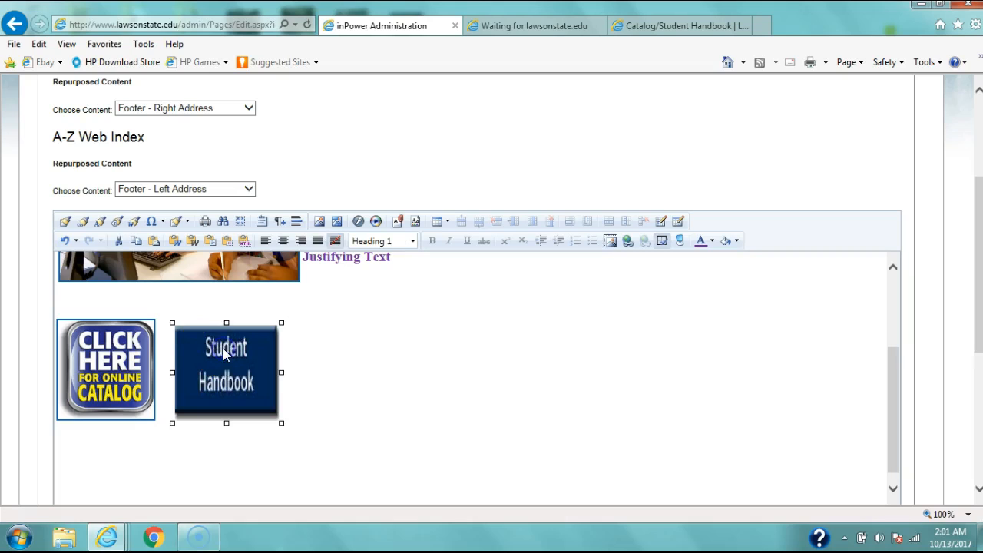
left_click(399, 222)
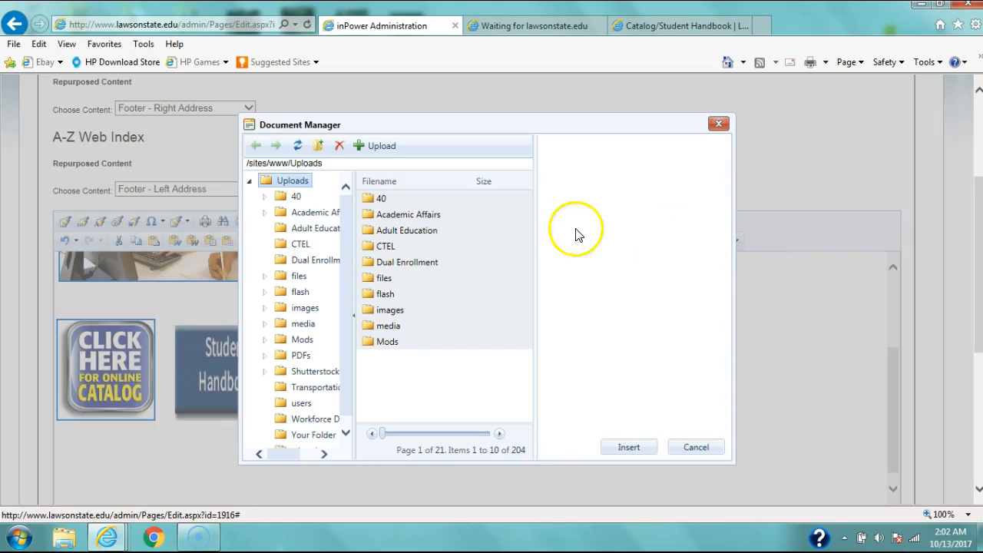
double_click(370, 232)
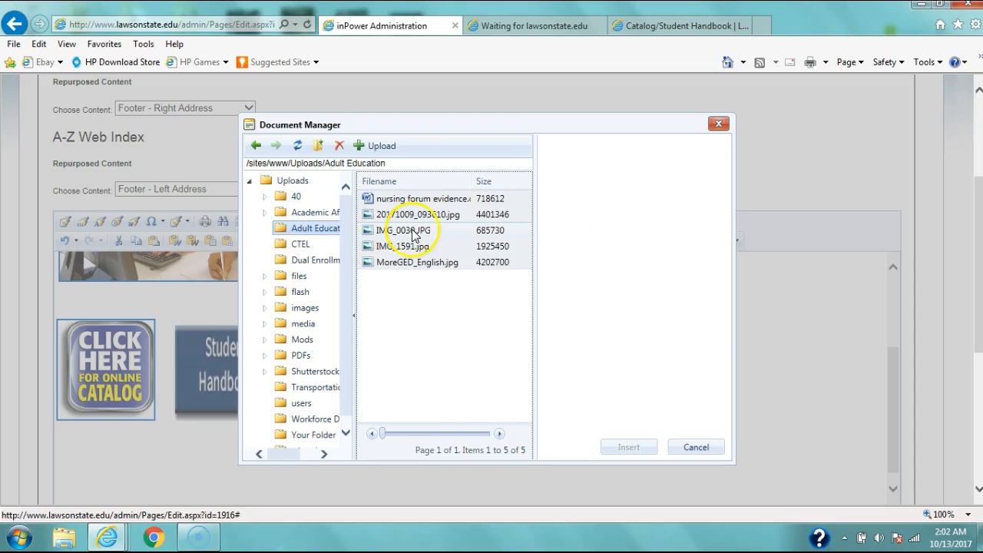
Step: Try to upload nursing forum evidence.docx from the FINAL ACEN folder to the Adult Education folder without overwriting existing files
left_click(381, 146)
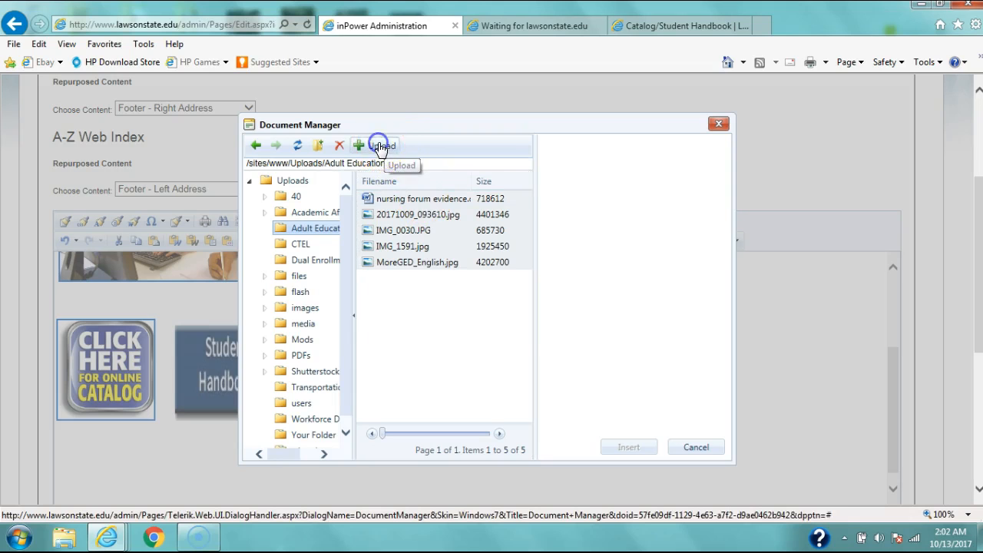
left_click(547, 206)
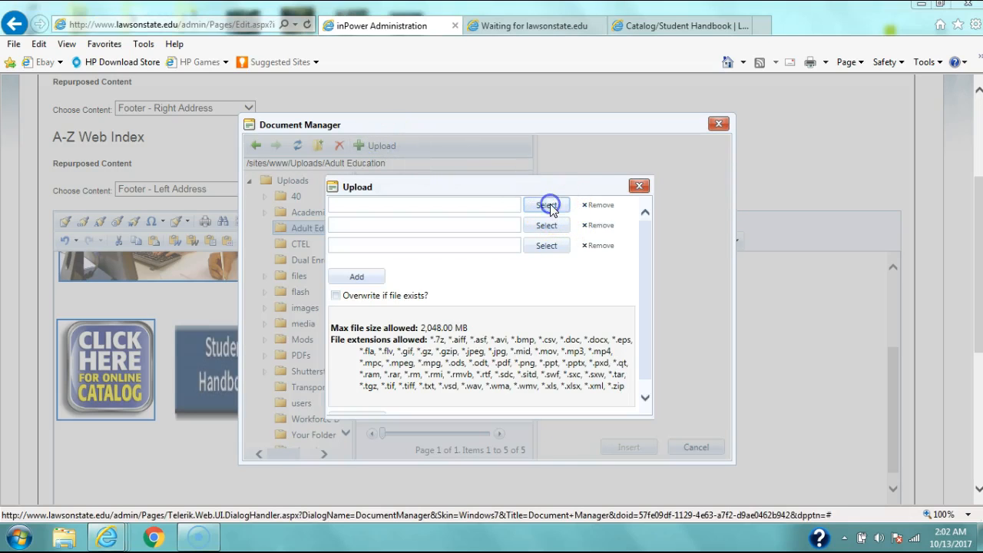
left_click(218, 157)
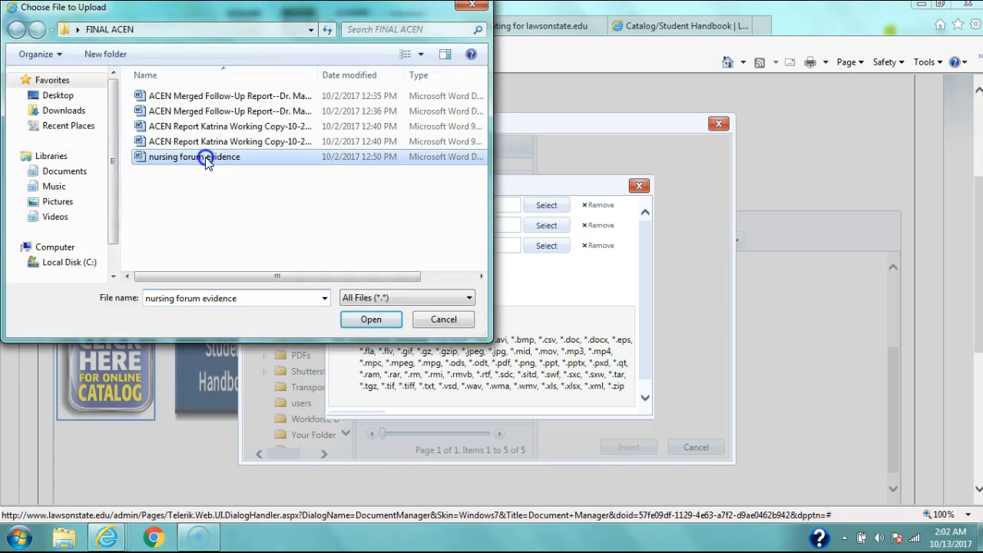
left_click(371, 318)
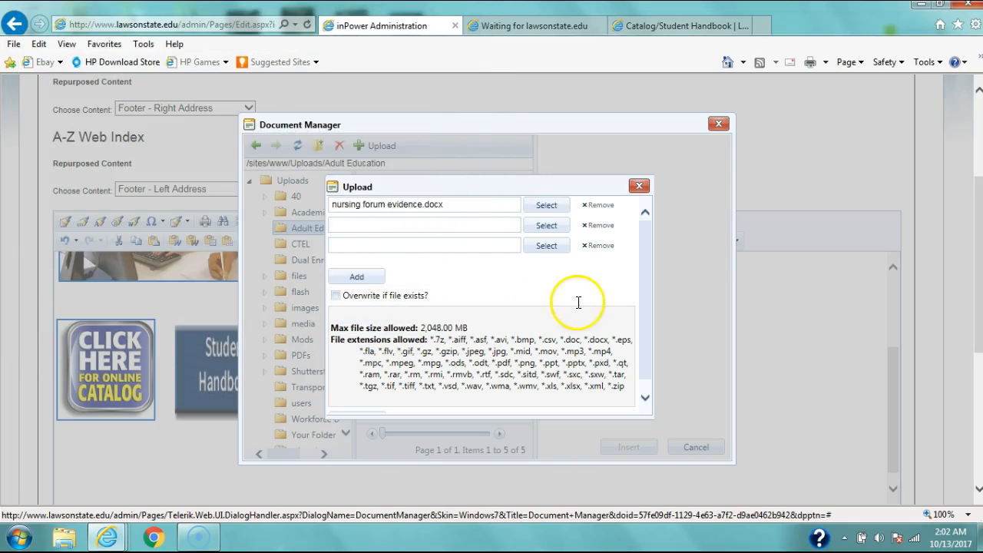
left_click_drag(645, 300, 648, 345)
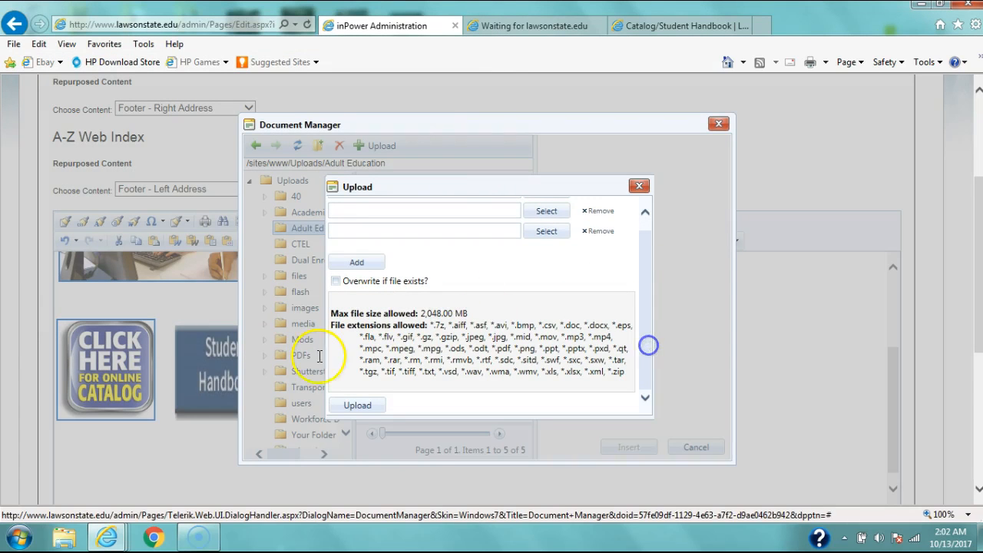
left_click(358, 406)
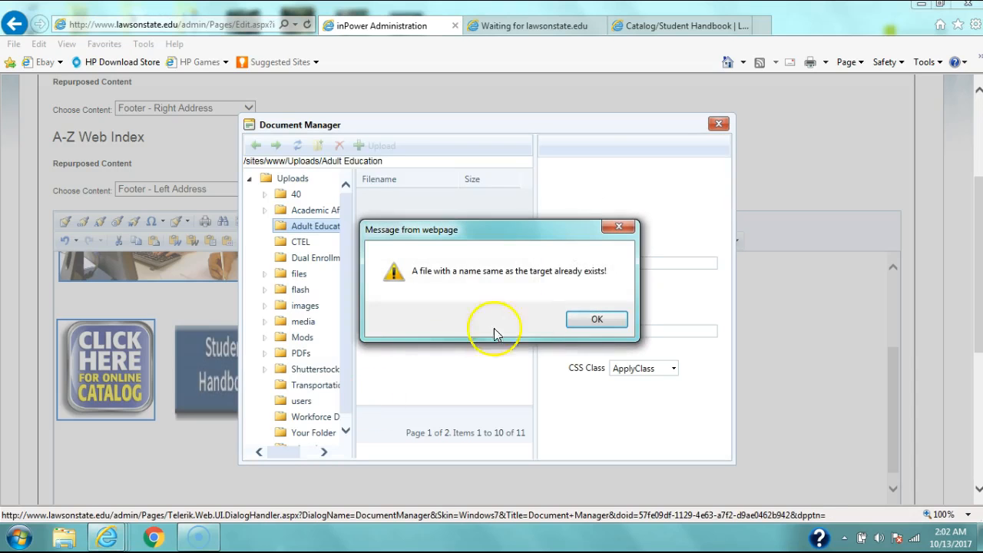
left_click(583, 319)
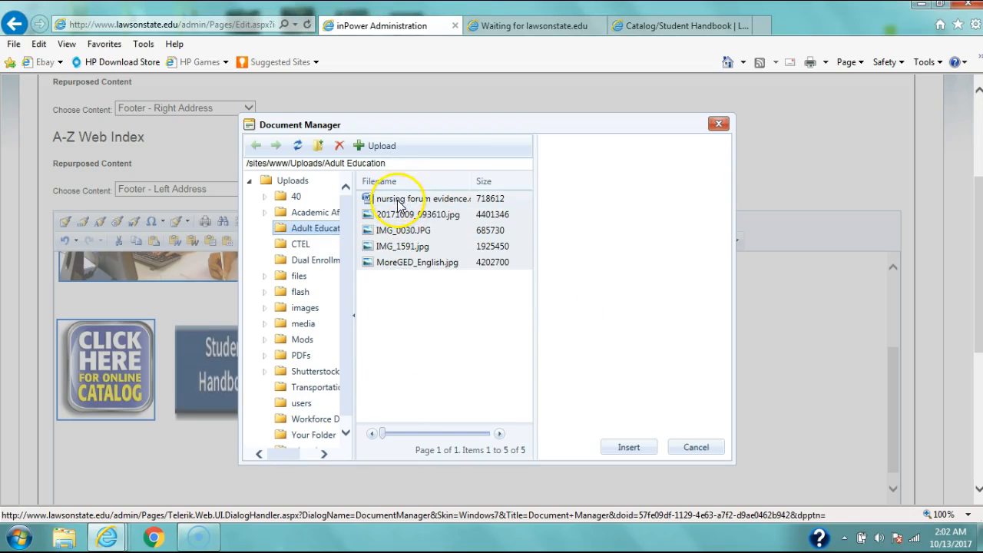
left_click(377, 147)
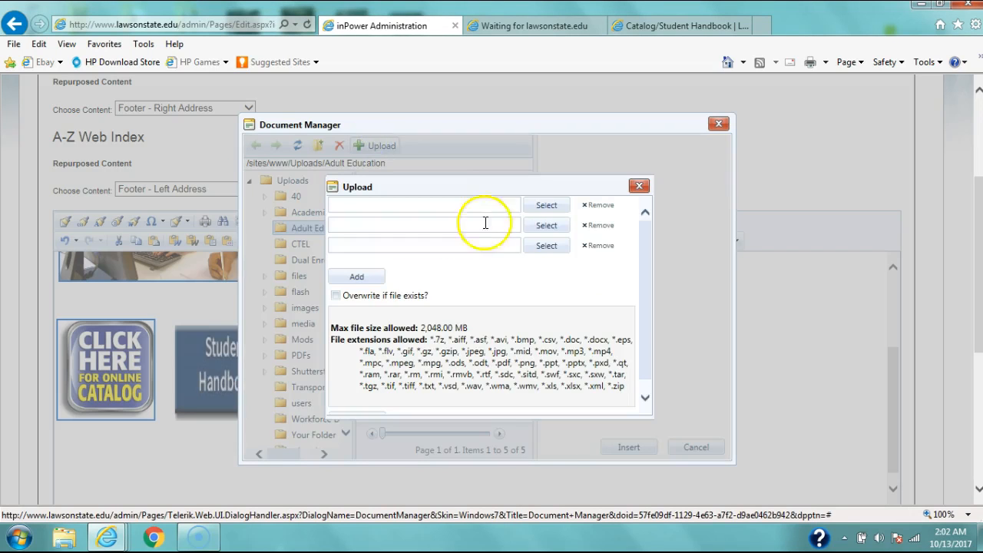
left_click(358, 277)
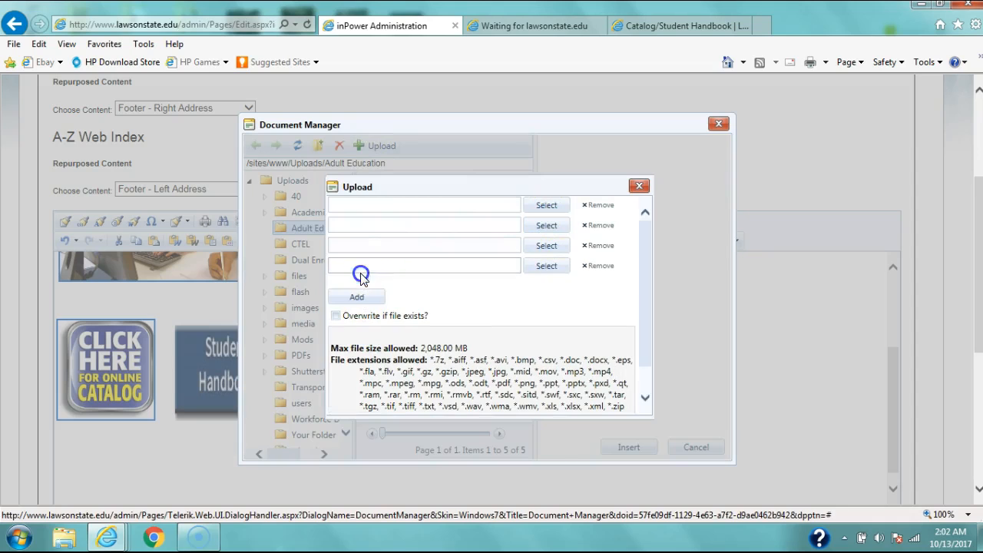
left_click_drag(646, 241, 637, 374)
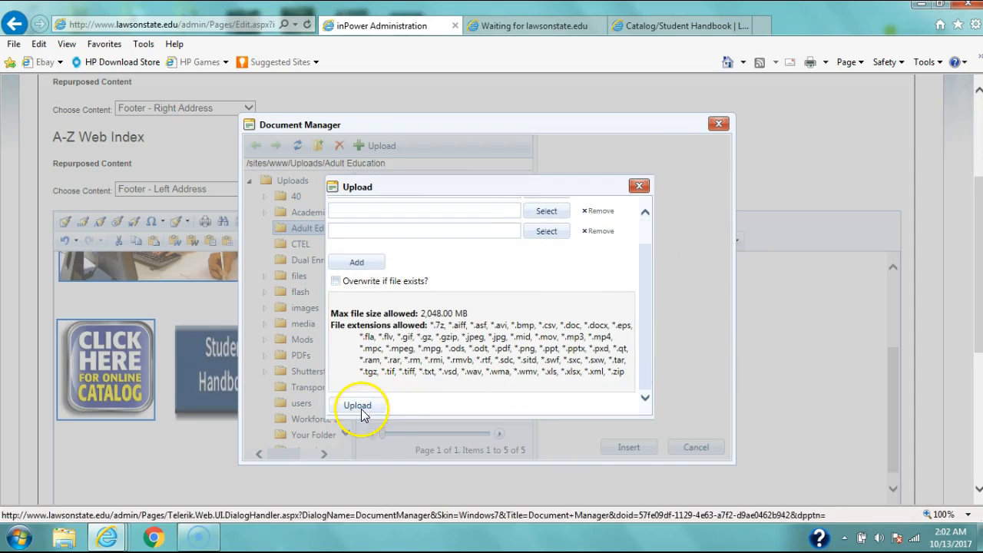
left_click(638, 186)
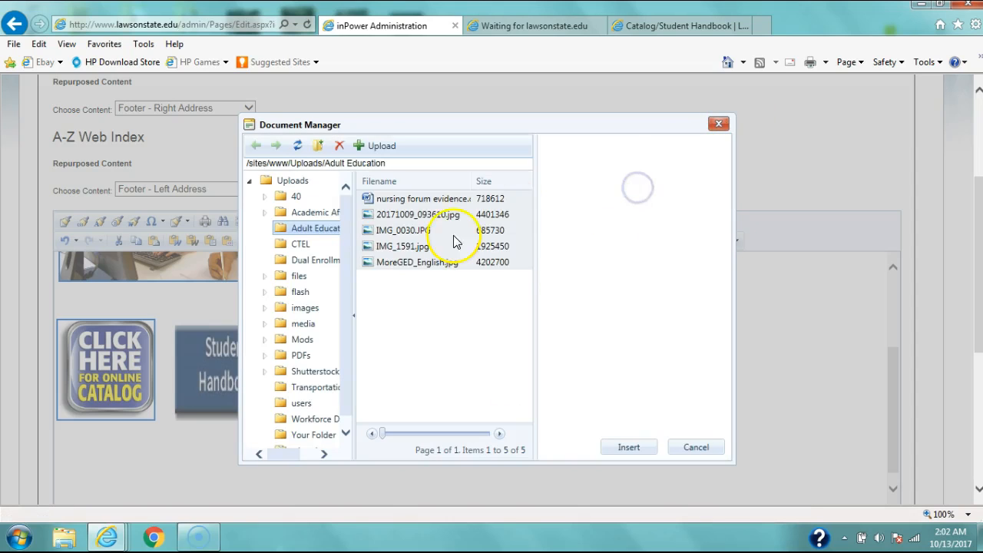
Step: Link the Student Handbook image to the nursing forum evidence document in the Adult Education folder
left_click(431, 198)
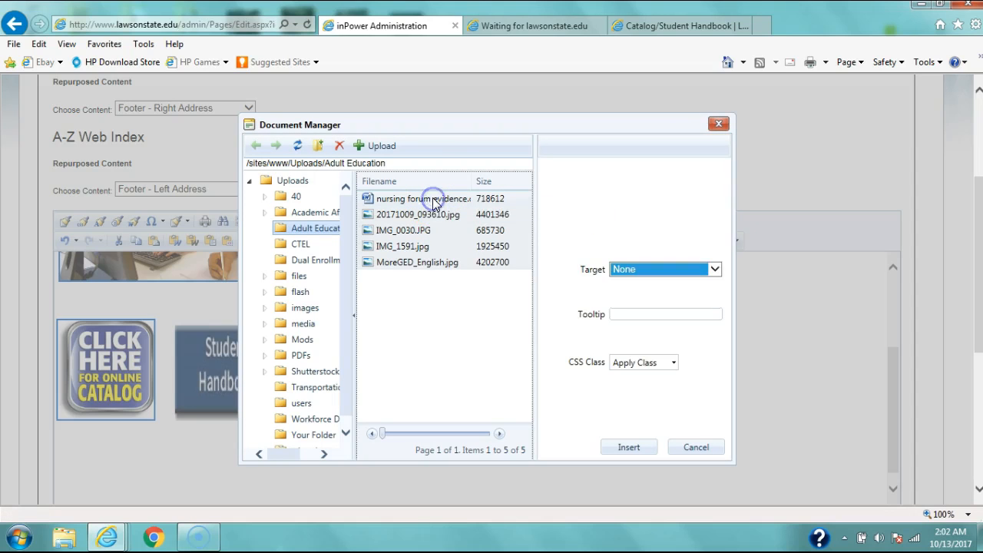
left_click(634, 447)
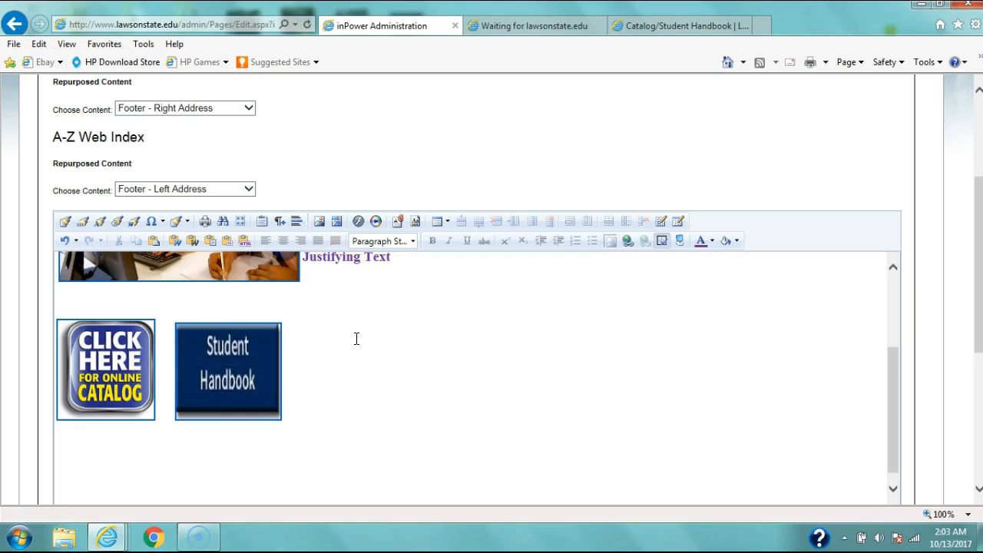
Step: Add the sentence "Click here to access the registration information." below the catalog and Student Handbook images
left_click_drag(888, 374, 888, 391)
left_click(72, 434)
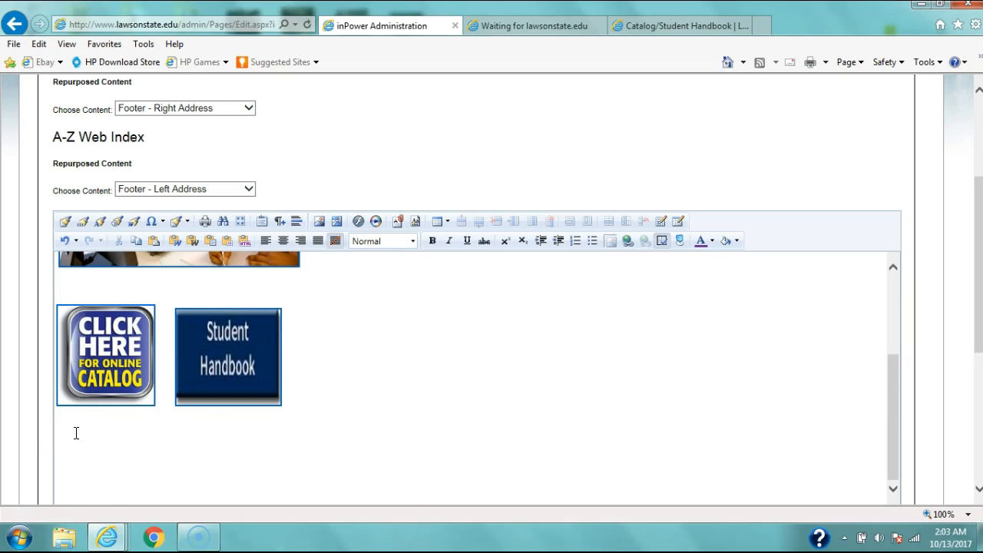
type("dlick here to access the registration information")
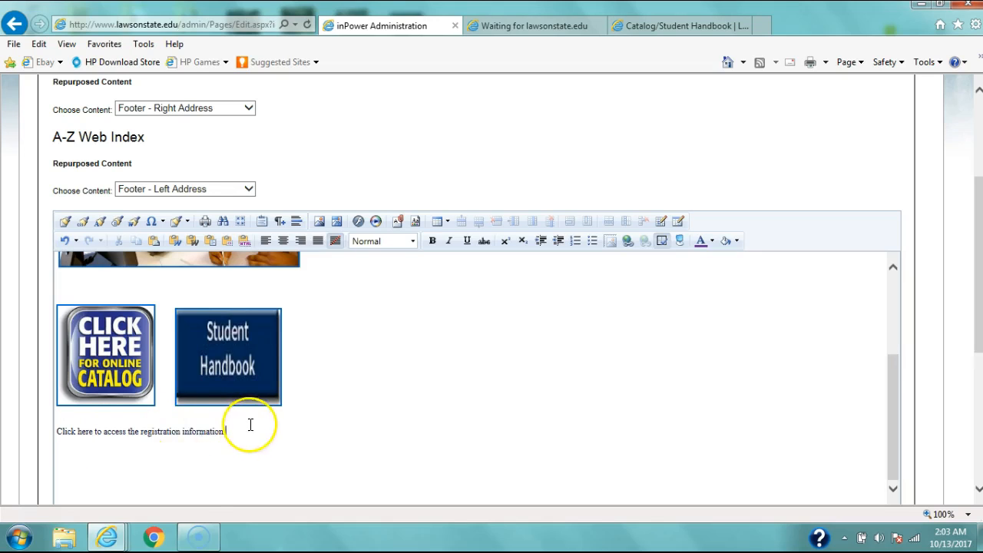
Step: Format the whole registration information sentence with the Heading 1 paragraph style
left_click_drag(248, 430, 44, 438)
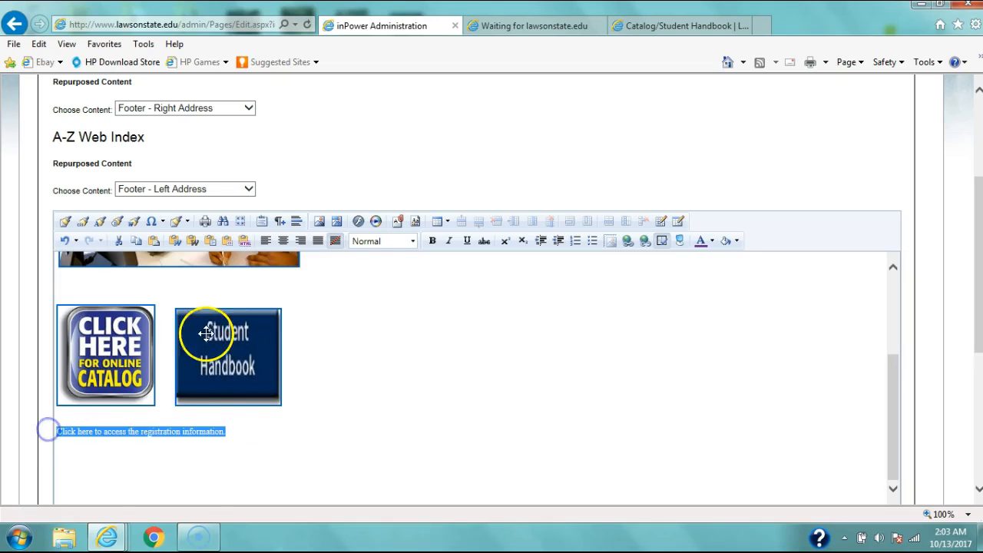
left_click(412, 241)
left_click(410, 274)
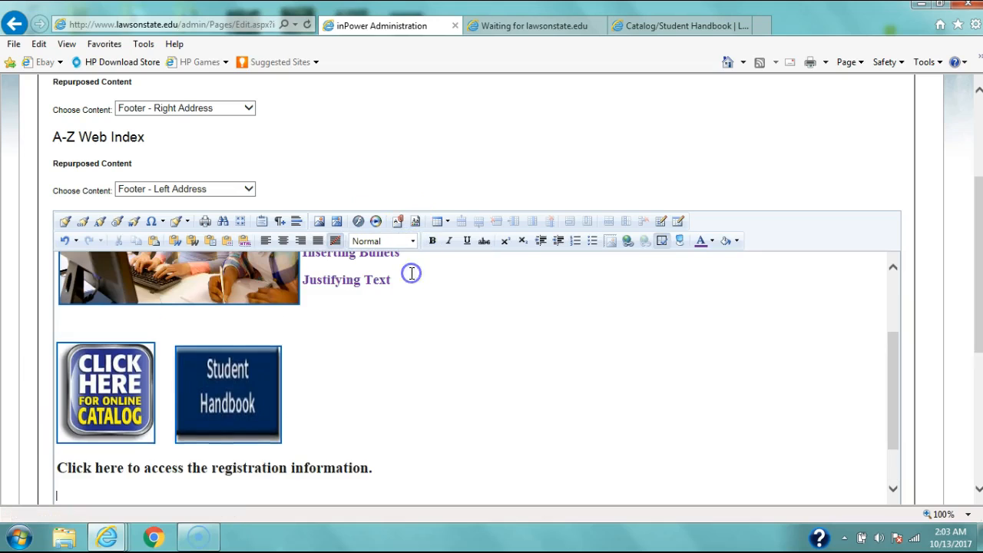
Step: Link the words "Click here" in the registration sentence to the nursing forum evidence document in the Adult Education folder
left_click_drag(893, 346, 896, 413)
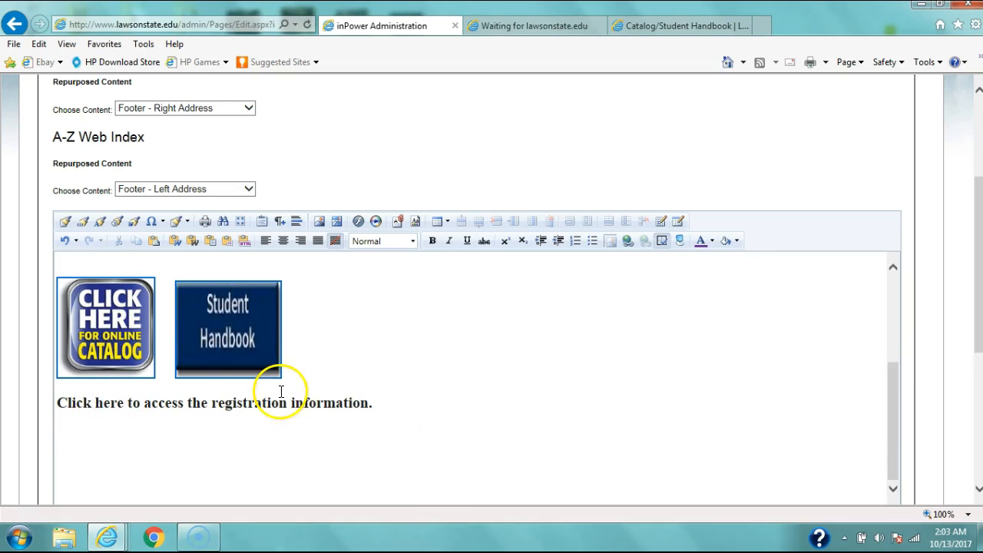
left_click_drag(123, 403, 69, 400)
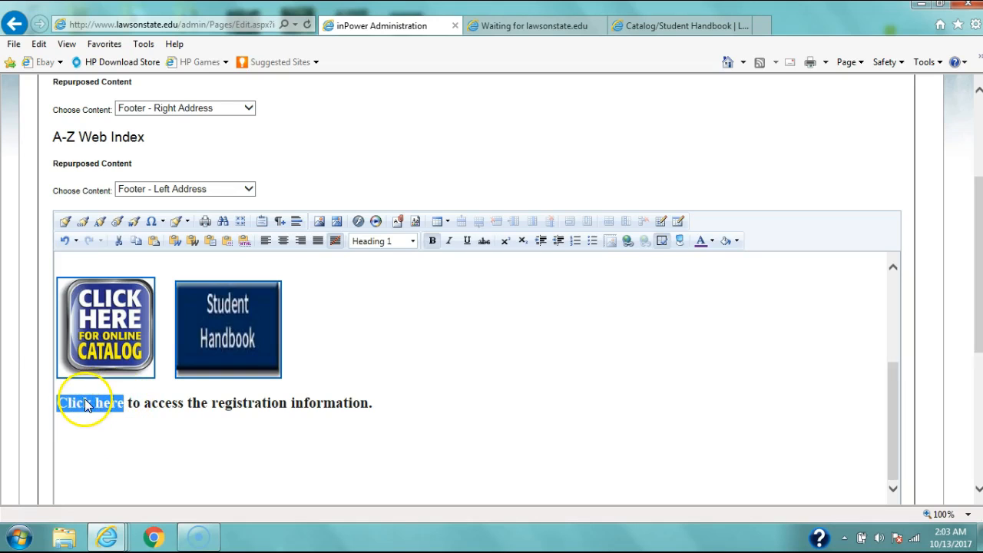
left_click(398, 221)
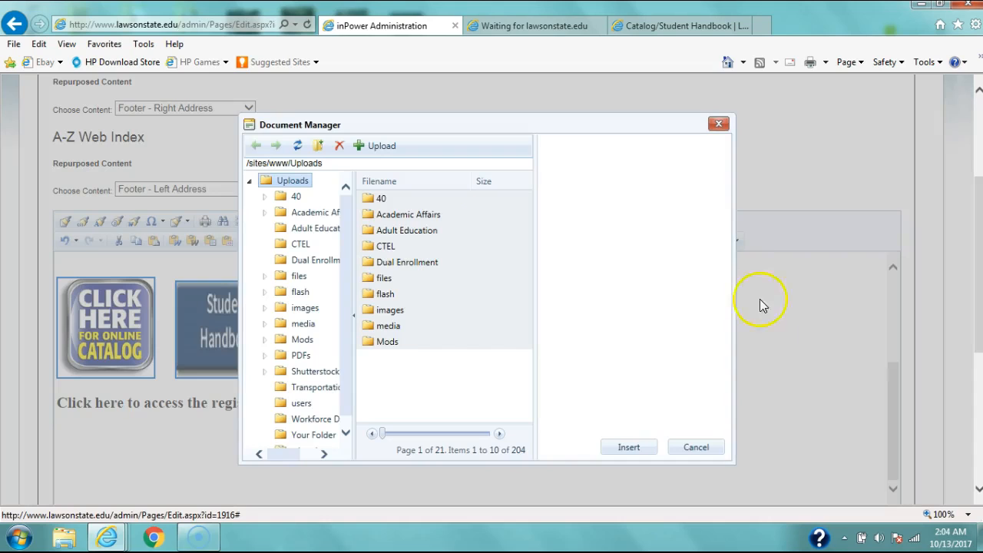
double_click(382, 234)
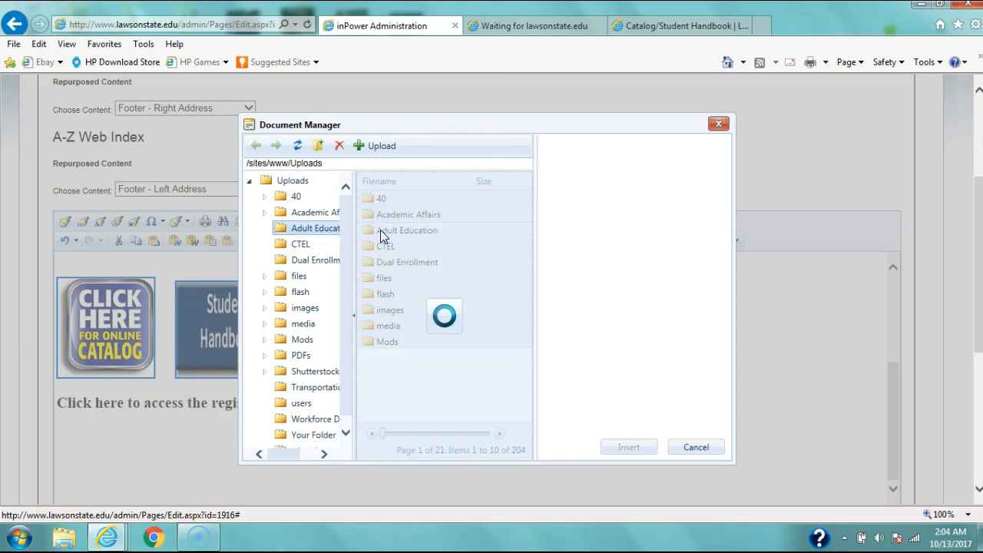
left_click(418, 198)
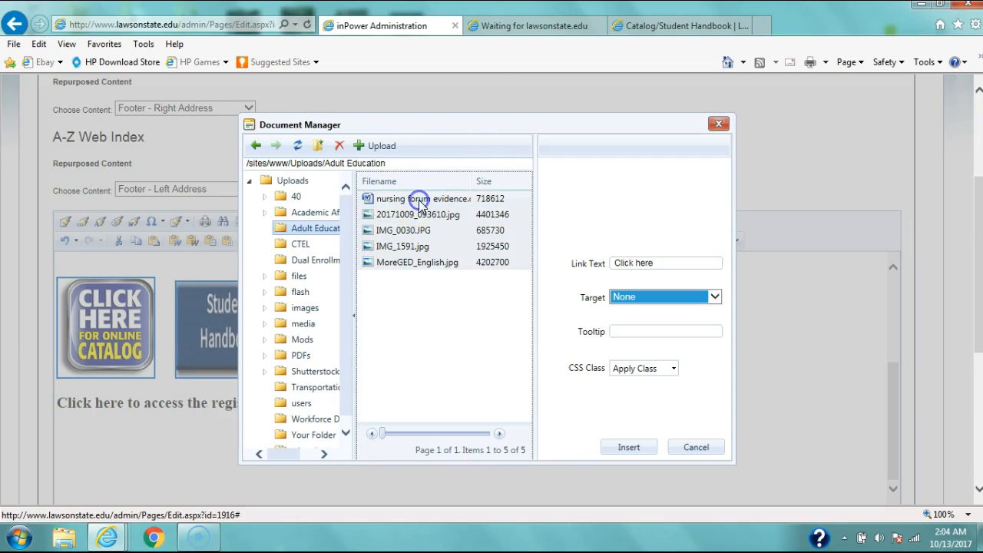
left_click(631, 448)
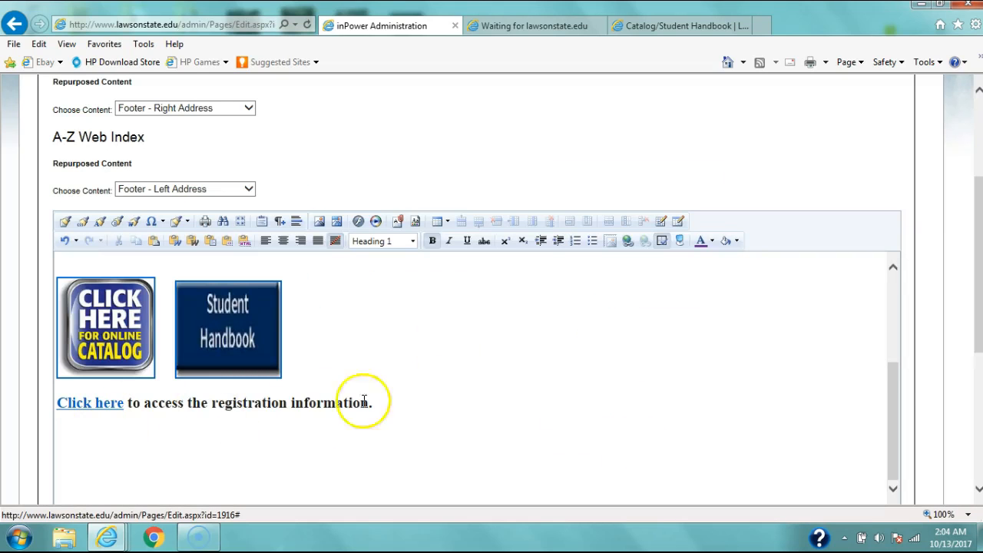
Step: Start a new blank line below the registration information sentence
left_click_drag(892, 384, 899, 364)
left_click(378, 440)
key("Return")
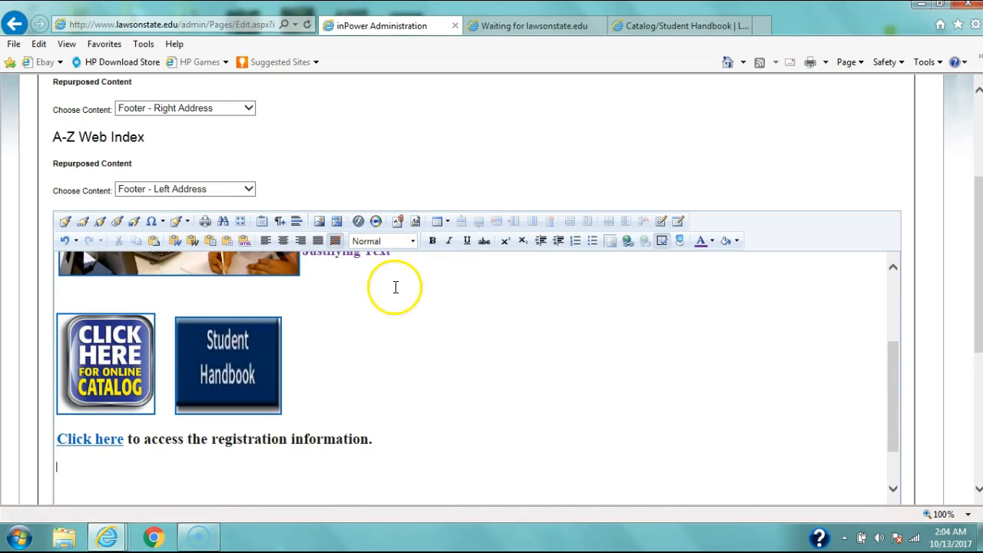
Step: Insert a table with five columns and six rows below the registration information sentence
left_click(449, 224)
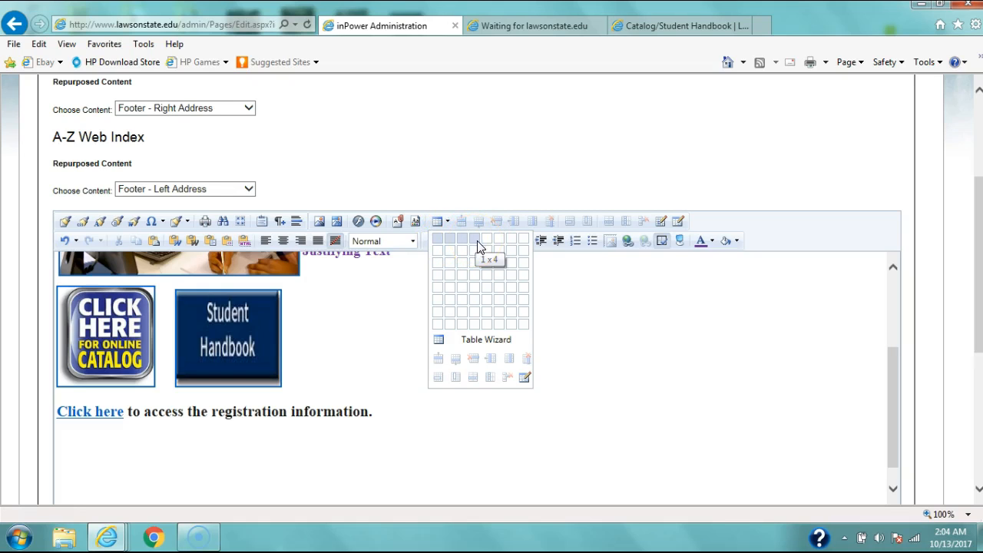
left_click(489, 305)
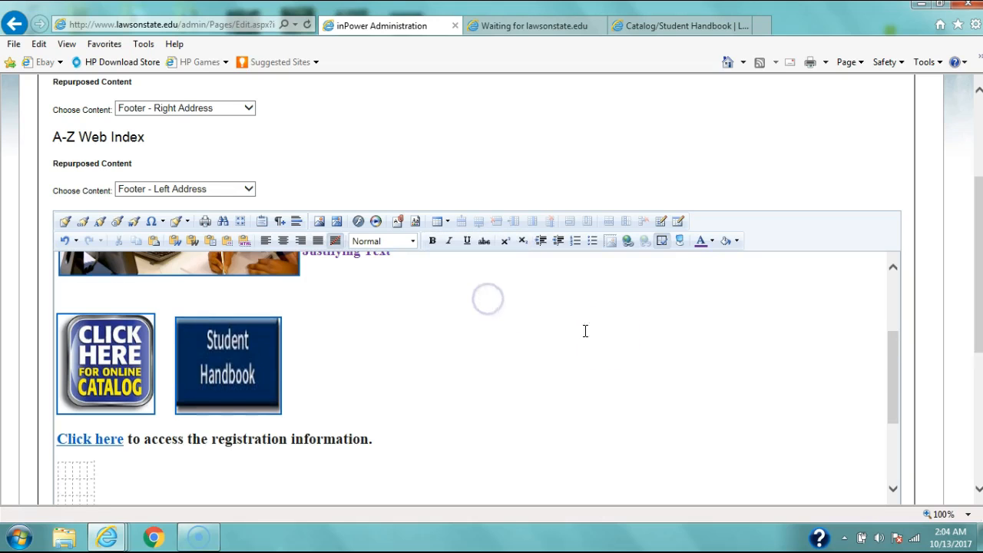
left_click_drag(895, 351, 896, 407)
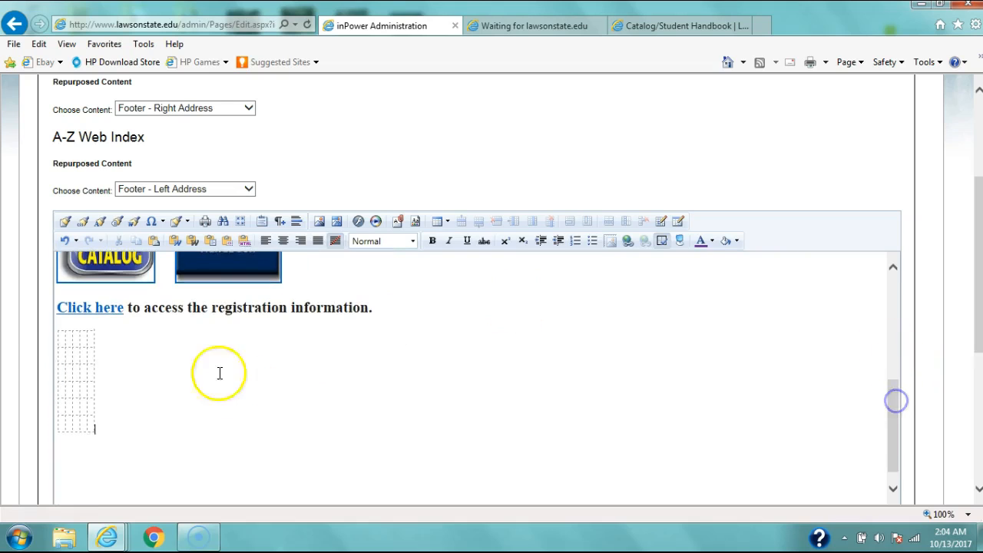
Step: Enter "Step 1" and "Step 2" in the first two cells of the table's first column
left_click(65, 336)
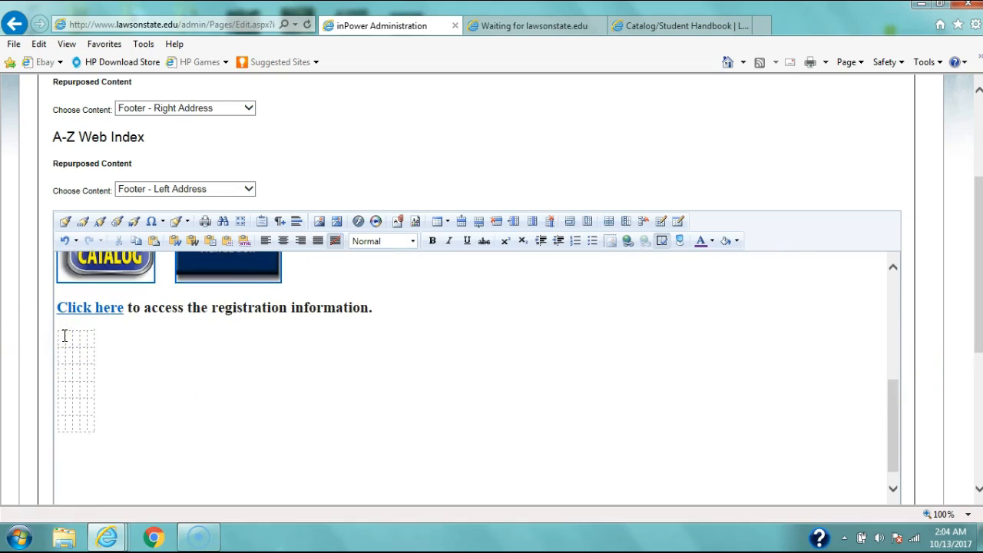
type("Step 1")
left_click(70, 355)
type("Step")
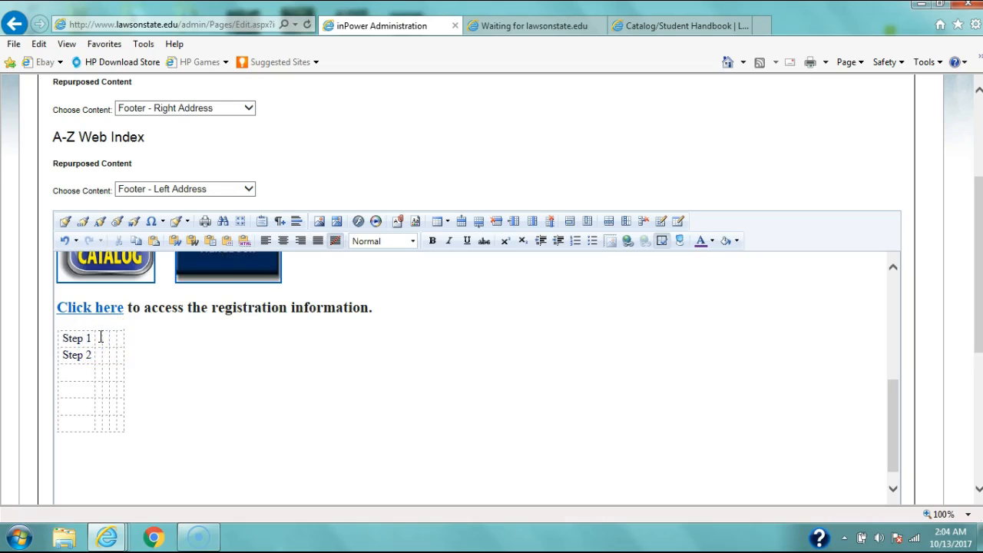
Step: Enter "Click the Apply Button" beside Step 1 and "Follow the Registration Steps" beside Step 2
left_click(100, 338)
type("Click the a")
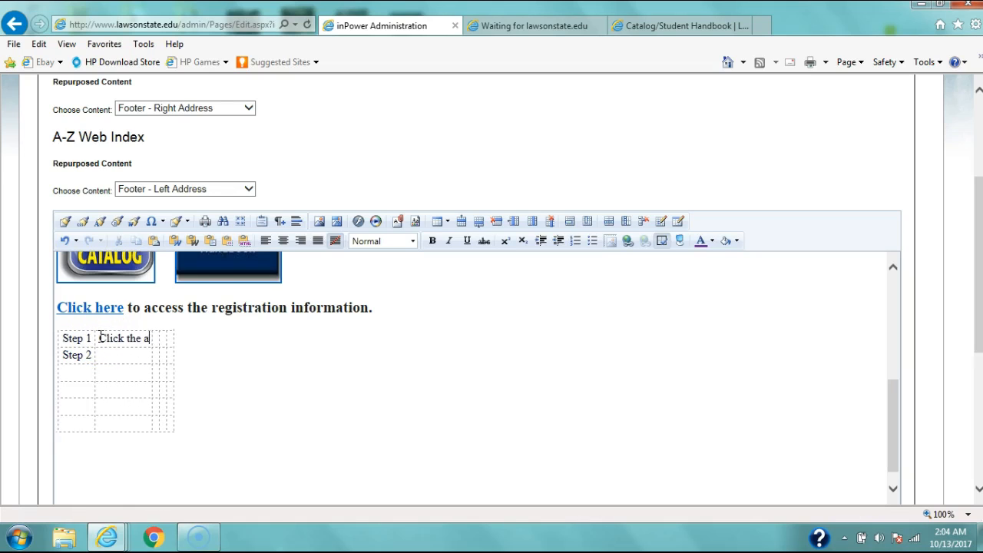
key("BackSpace")
type("Ap")
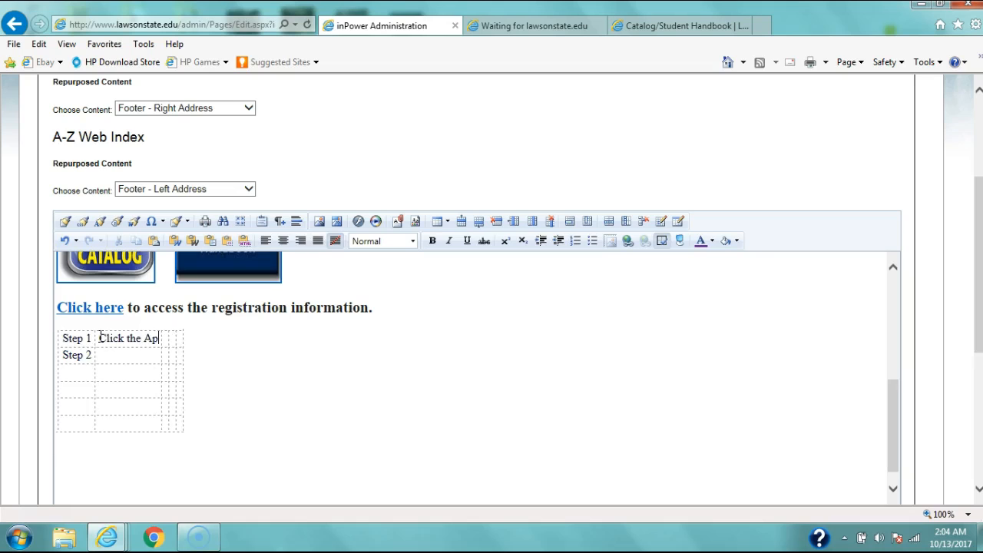
type("ply Button")
left_click(106, 354)
type("Follow the Reg")
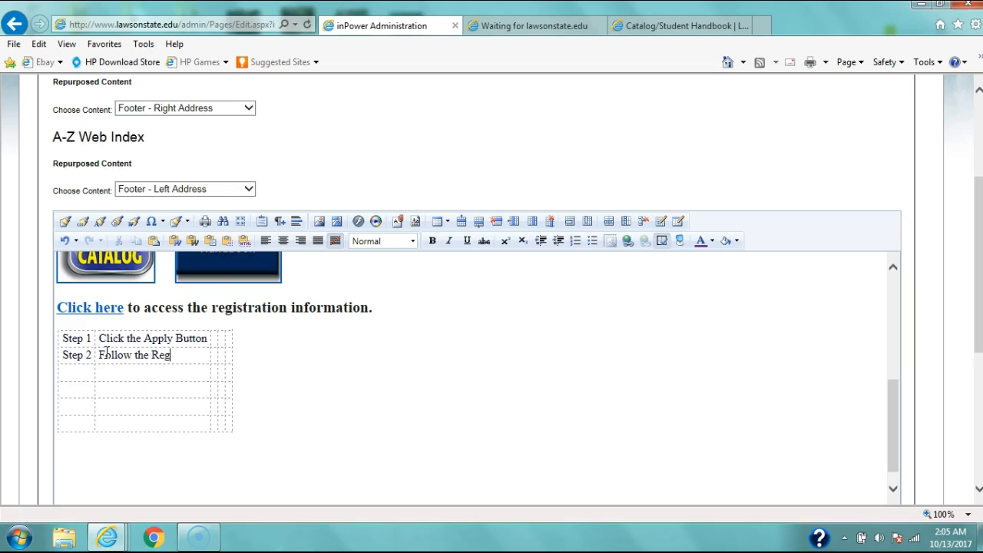
type("istration Steps")
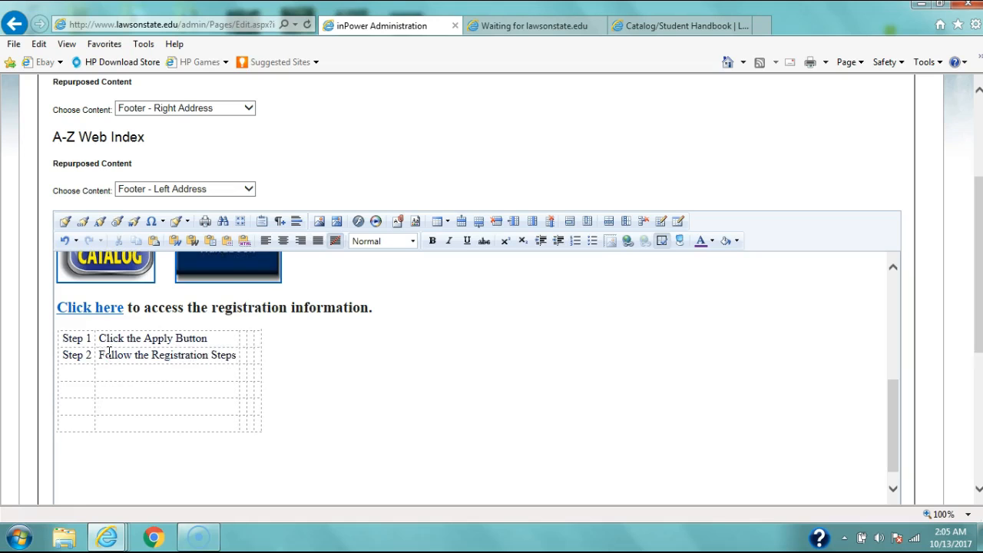
Step: Widen the table's third, fourth and fifth columns by filling their first-row cells with blank spaces
left_click(244, 336)
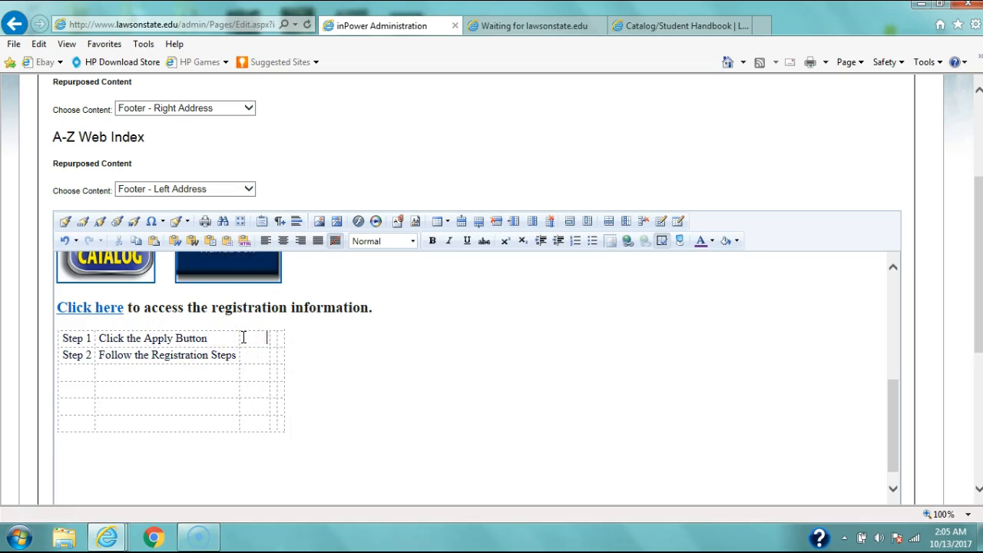
left_click(328, 336)
left_click(409, 340)
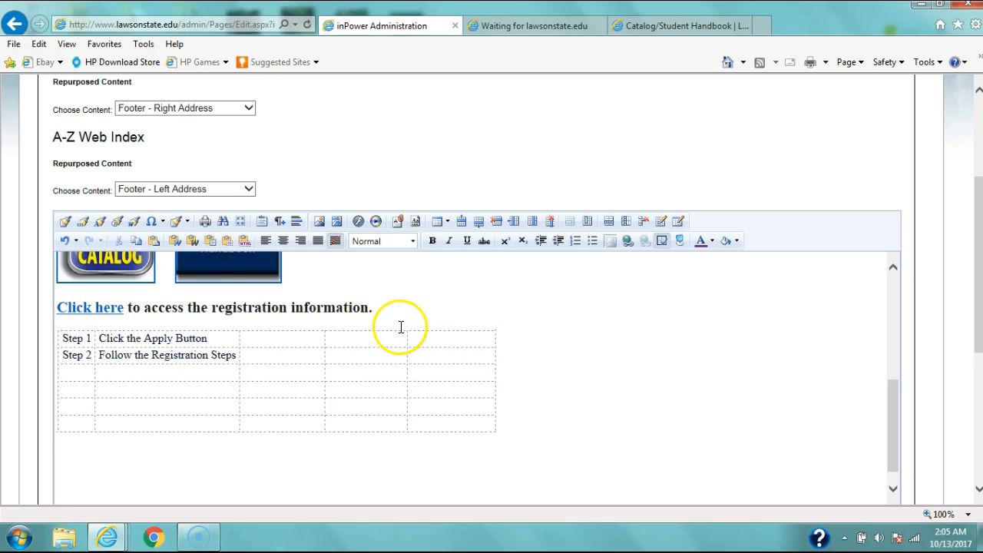
left_click(494, 424)
left_click_drag(65, 335, 470, 453)
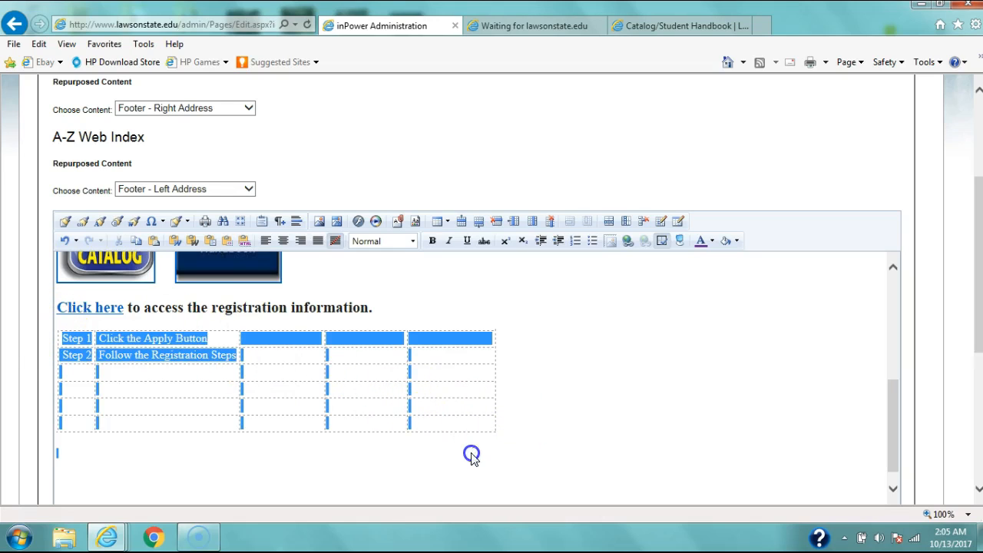
right_click(423, 340)
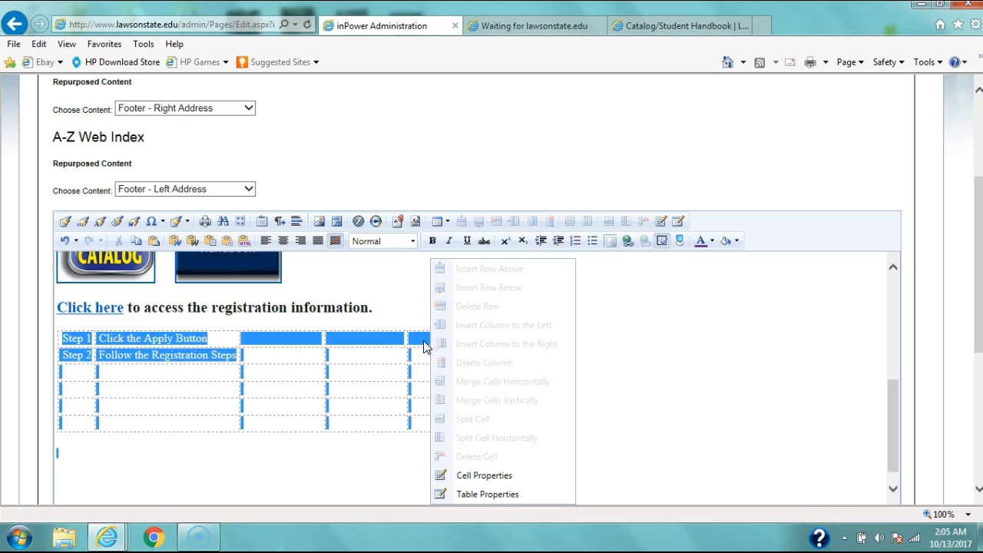
left_click(514, 477)
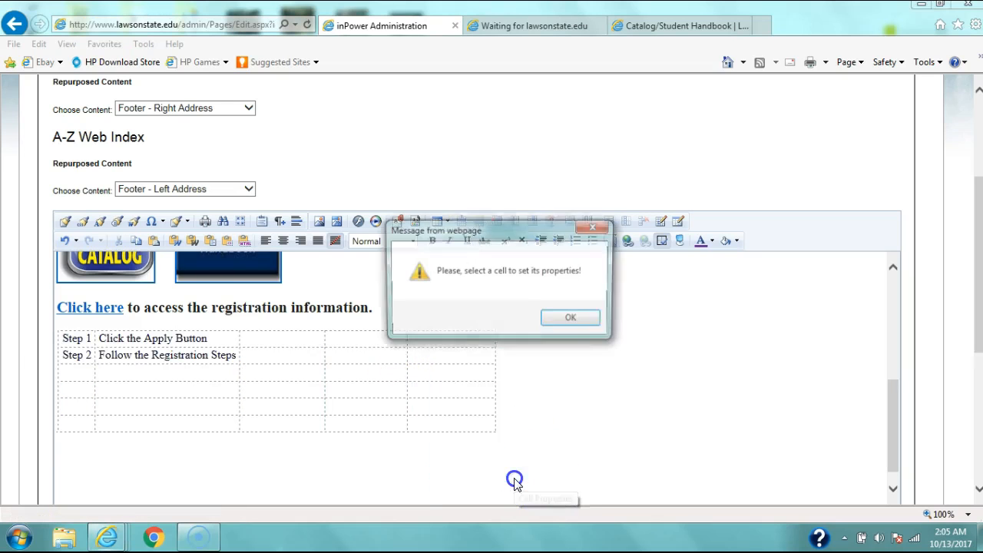
left_click(570, 319)
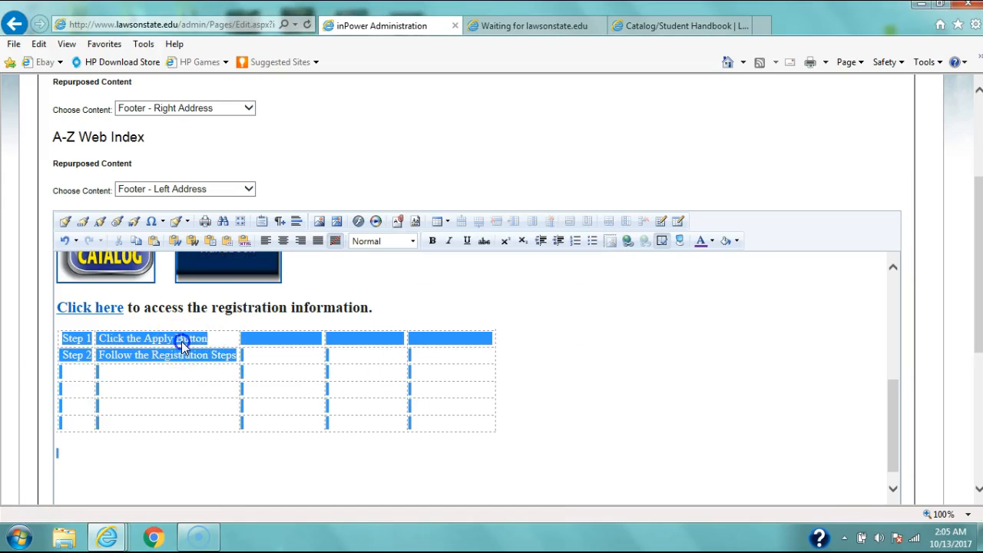
left_click(209, 340)
left_click(463, 339)
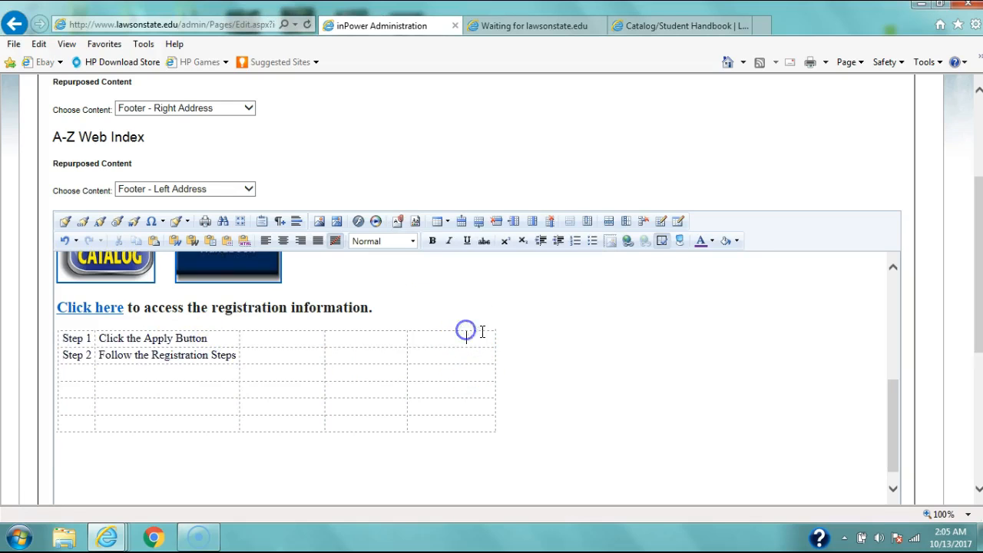
left_click(486, 329)
right_click(406, 367)
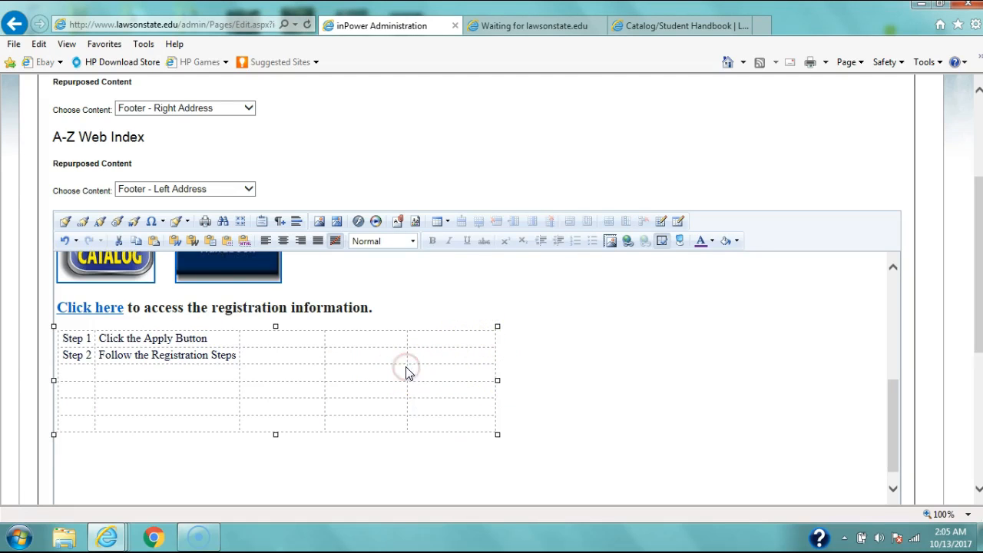
right_click(408, 354)
left_click(539, 390)
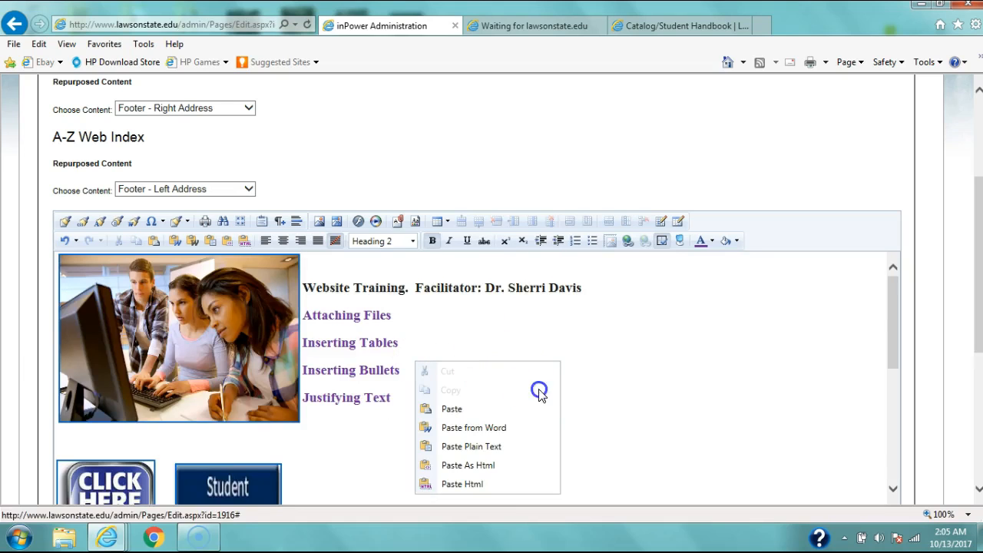
left_click_drag(891, 301, 882, 412)
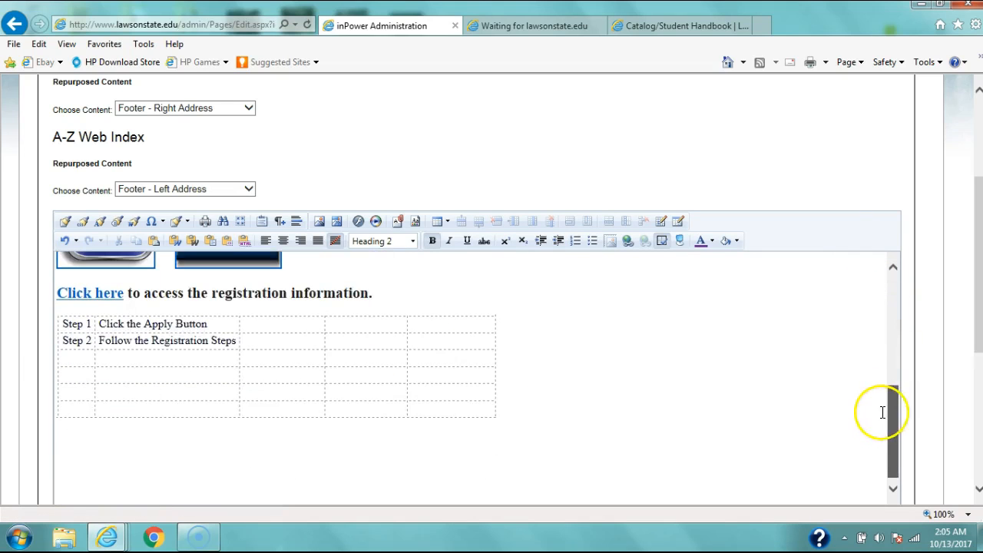
Step: Inspect the table's cell properties and the Style Builder options, and close both dialogs without making changes
left_click(331, 317)
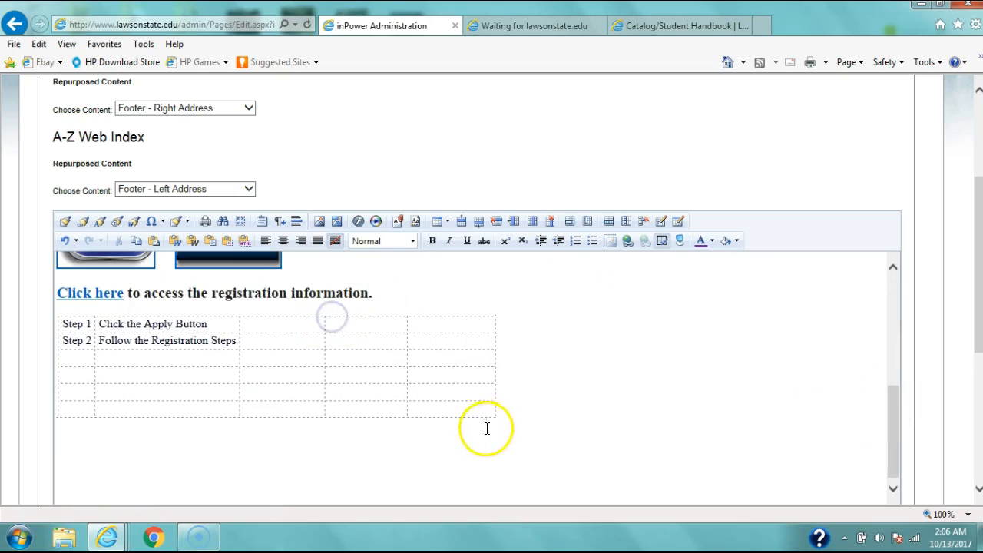
left_click(496, 321)
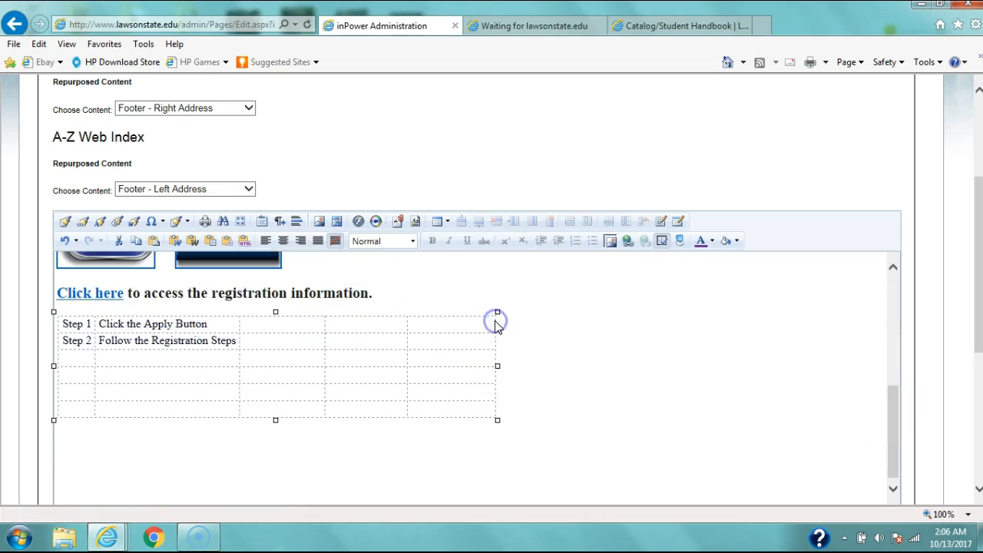
right_click(468, 331)
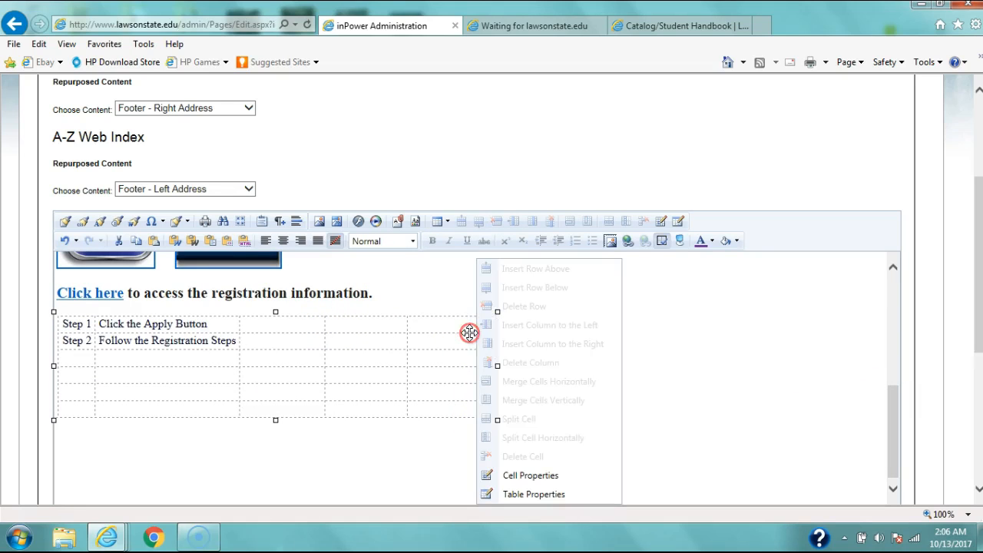
left_click(520, 472)
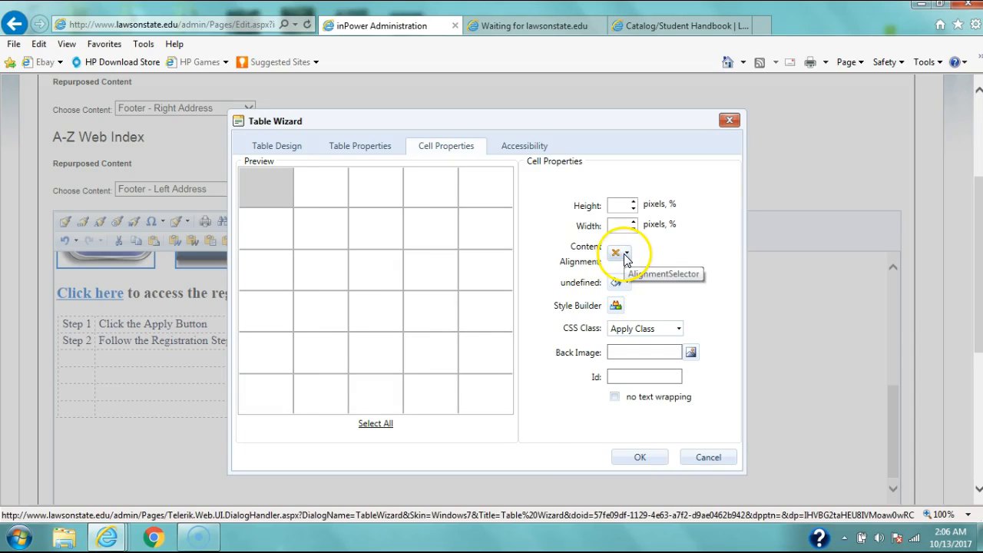
left_click(617, 306)
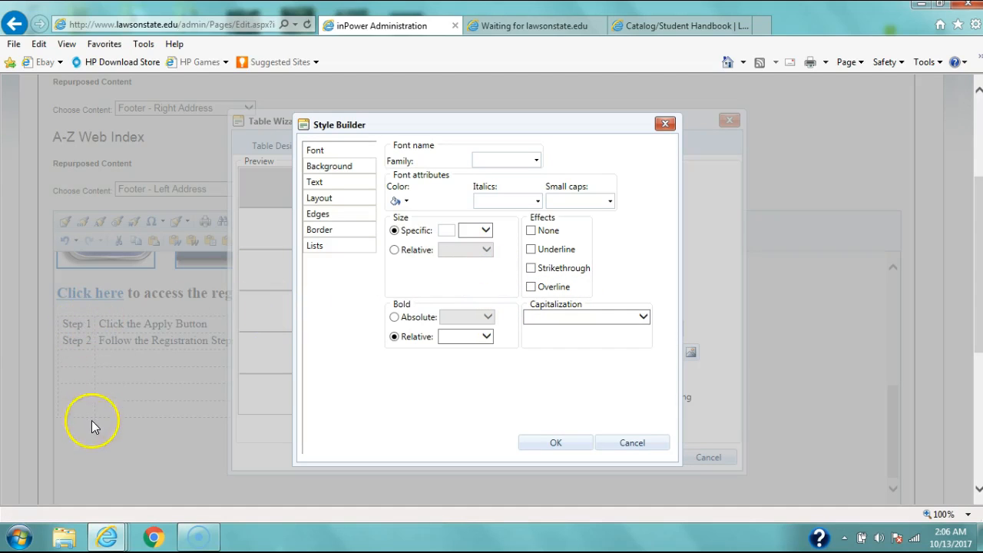
left_click(666, 123)
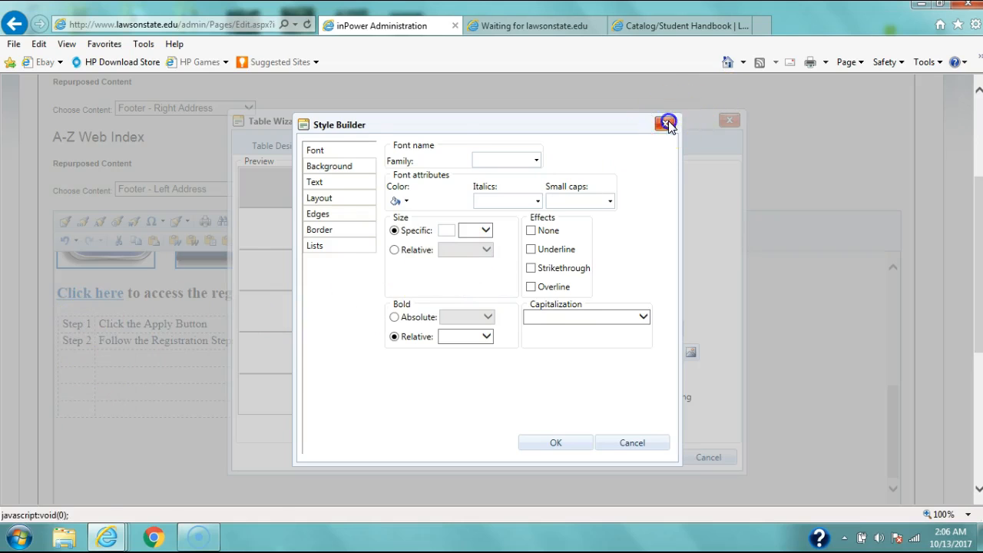
left_click(729, 121)
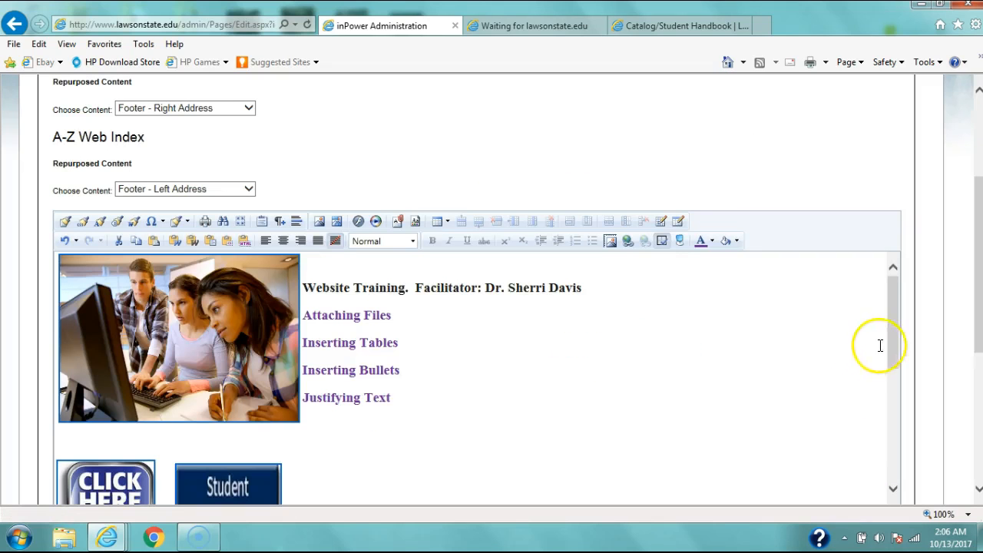
Step: Add the lines "Step 1", "Step 2" and "Step 3" below the table and format them as a numbered list
left_click_drag(898, 319, 899, 468)
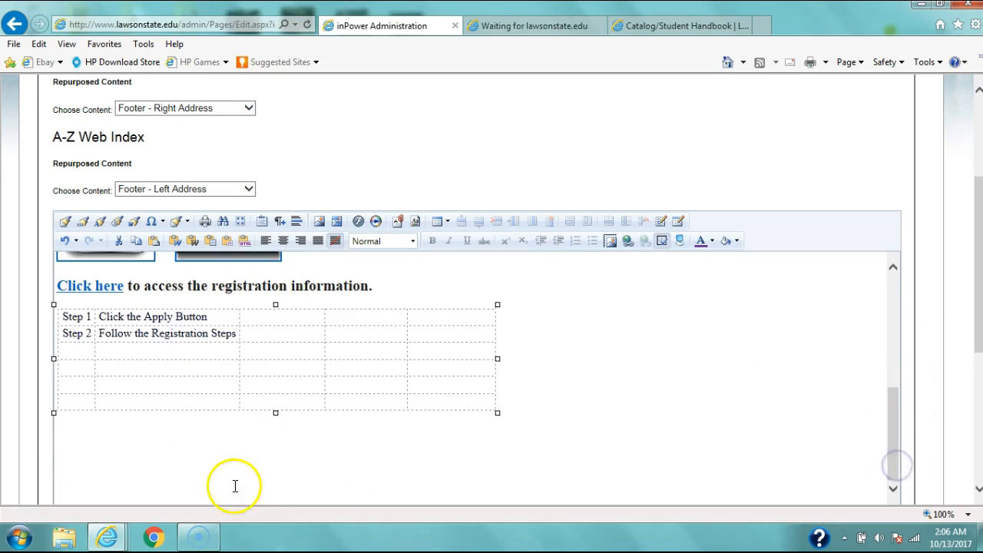
left_click(76, 434)
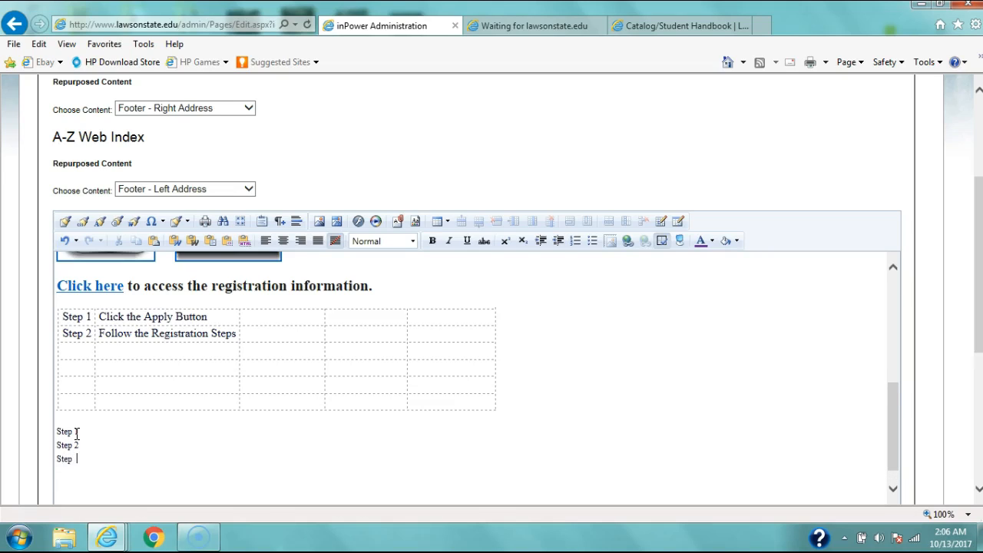
left_click_drag(77, 471, 49, 434)
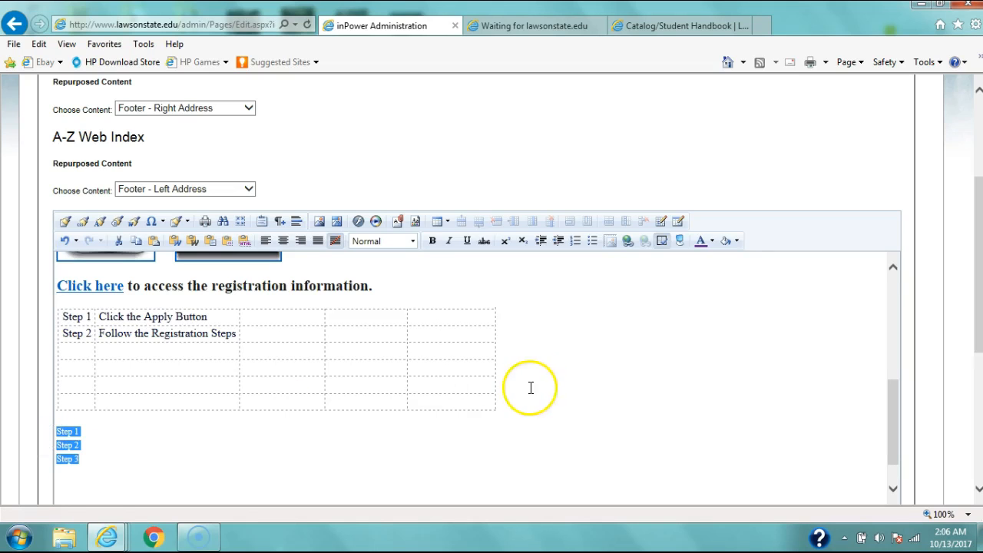
left_click(570, 240)
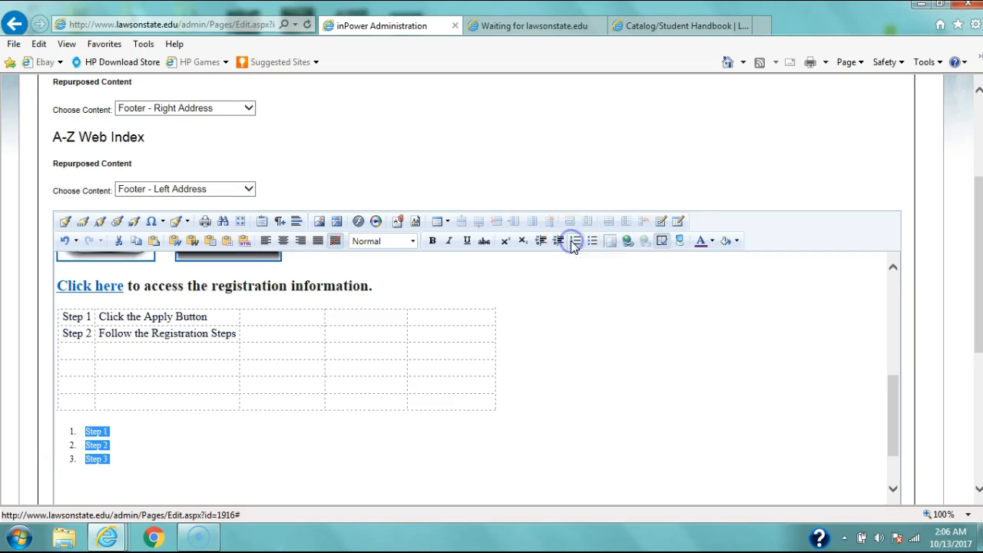
left_click(101, 444)
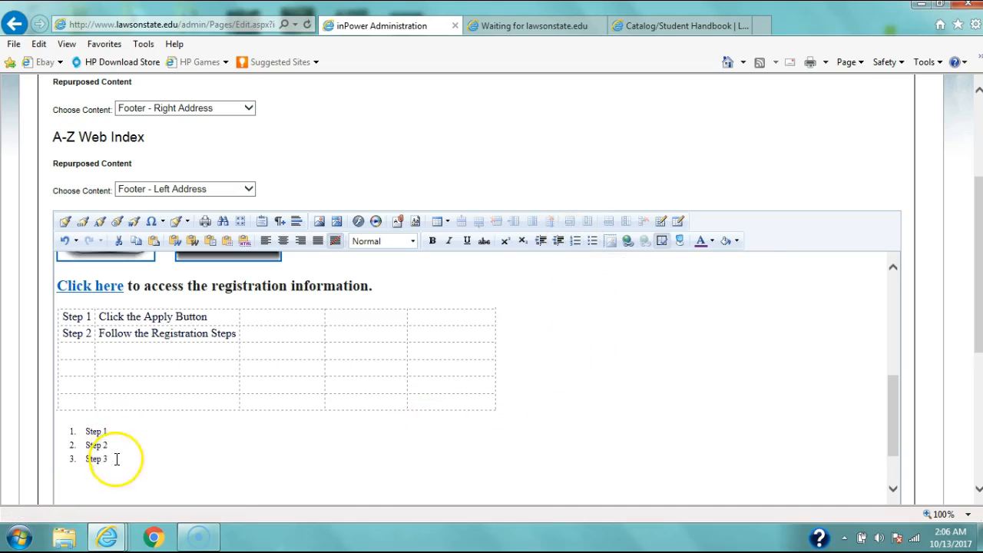
Step: Convert the numbered Step 1 to Step 3 lines below the table into a bulleted list
left_click_drag(119, 458, 72, 424)
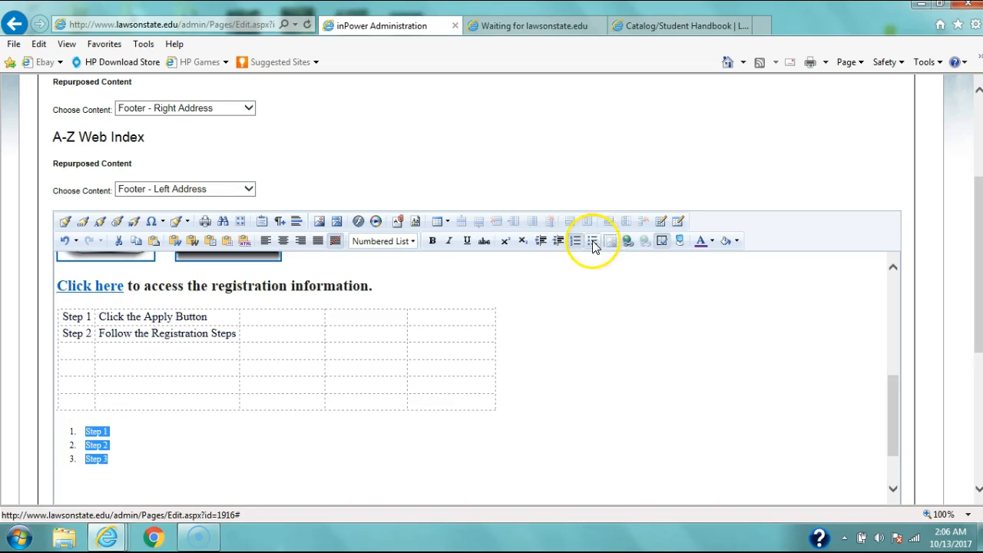
left_click(403, 482)
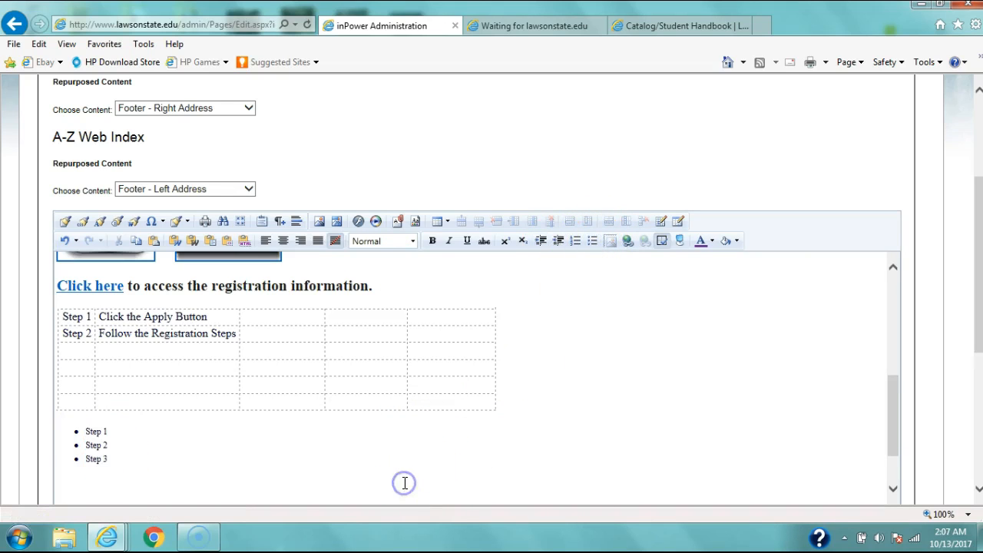
Step: Try centre and right alignment on the bulleted Step 1 to Step 3 list, and finish with it justified
left_click_drag(115, 459, 61, 422)
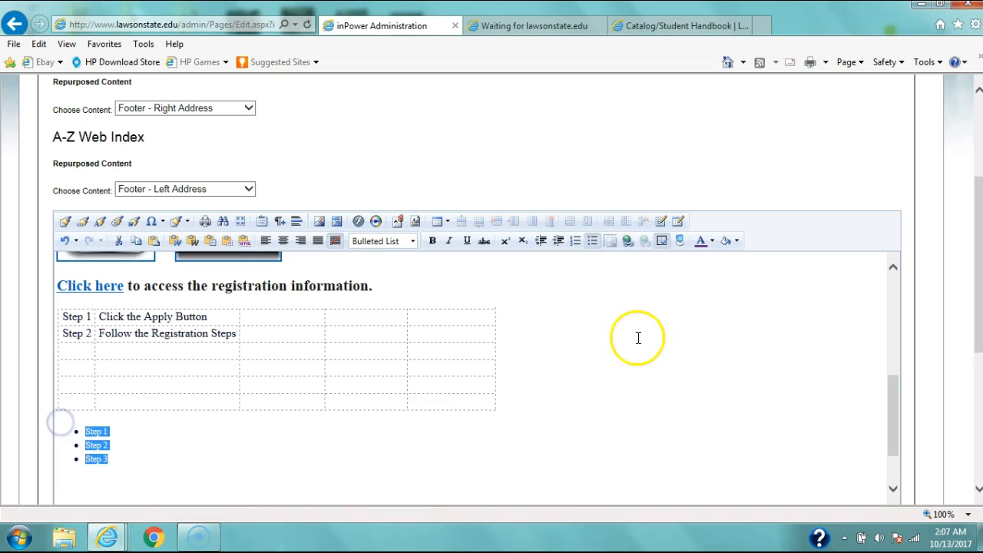
left_click(695, 347)
mouse_move(890, 428)
left_mouse_down()
mouse_move(896, 324)
mouse_move(898, 422)
left_mouse_up()
left_click_drag(115, 491, 82, 449)
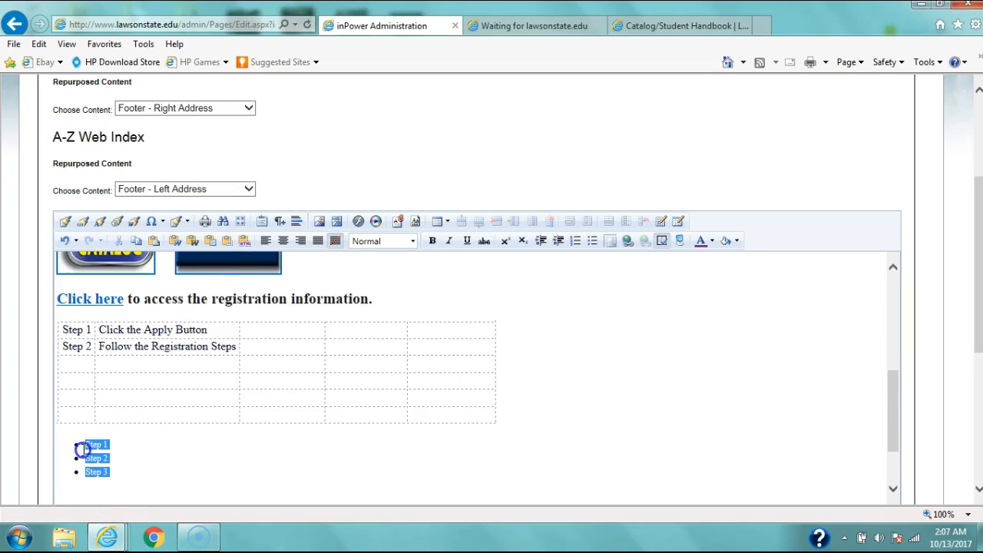
left_click(283, 242)
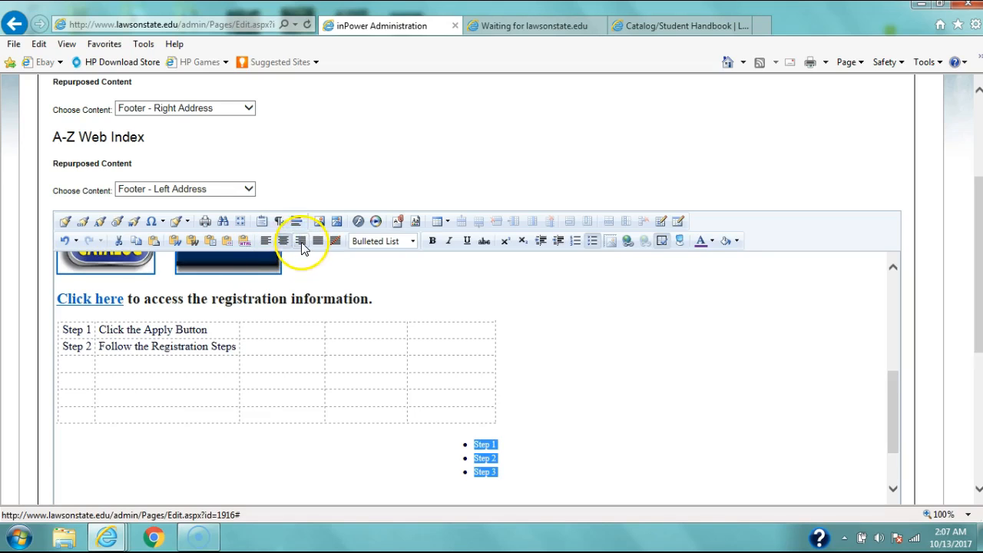
left_click(301, 241)
left_click(318, 241)
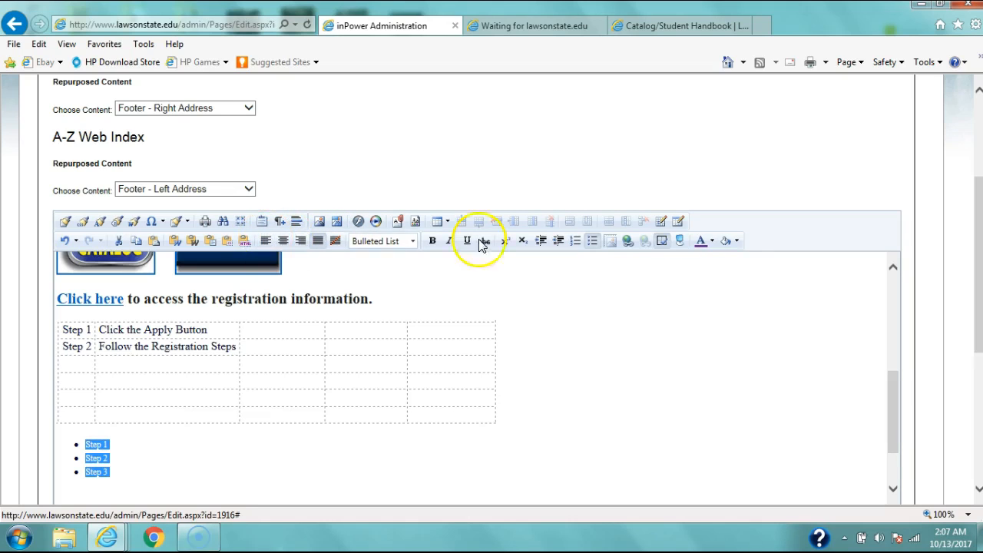
Step: Start a new line below the bulleted list in the Heading 1 style
mouse_move(892, 400)
left_mouse_down()
mouse_move(895, 412)
mouse_move(895, 277)
mouse_move(913, 432)
mouse_move(902, 292)
mouse_move(884, 415)
left_mouse_up()
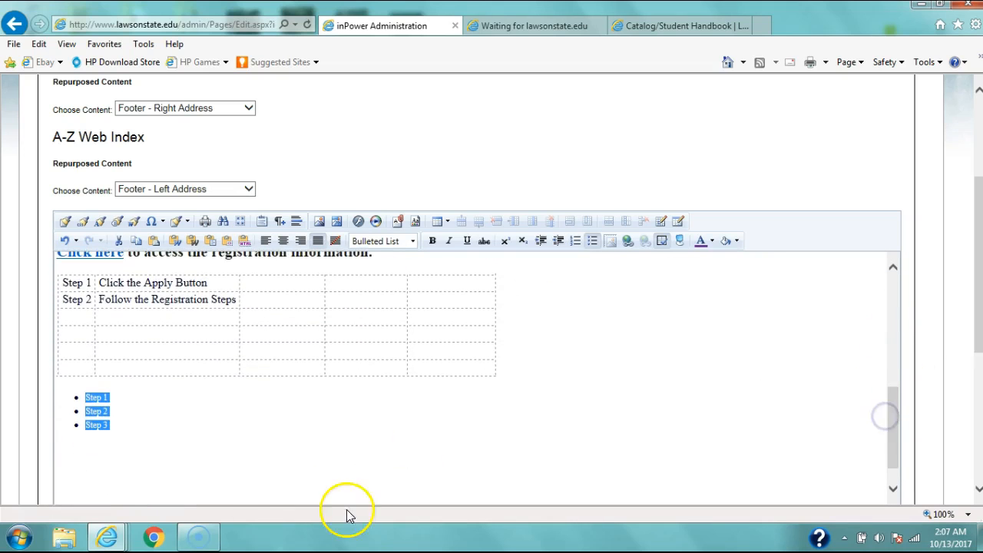
left_click(102, 453)
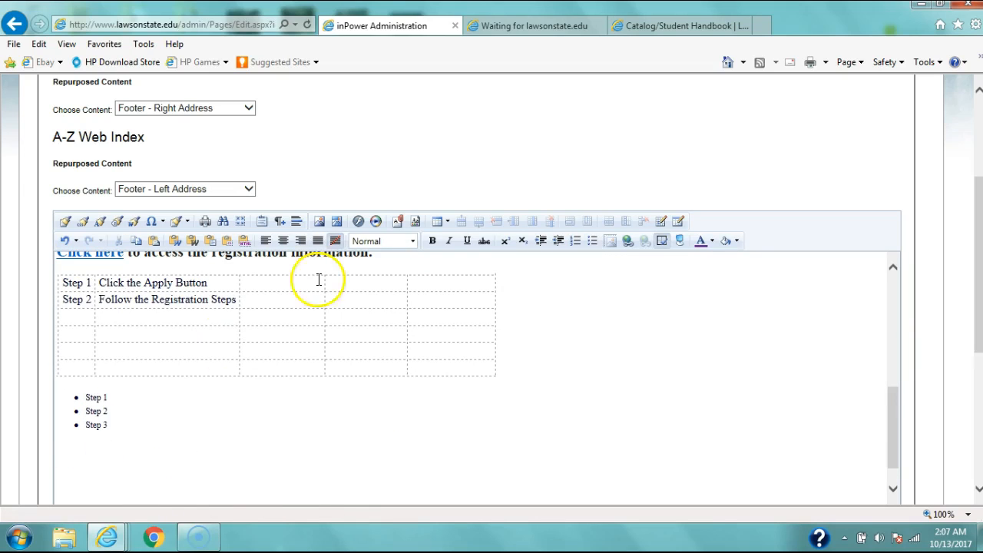
left_click(413, 242)
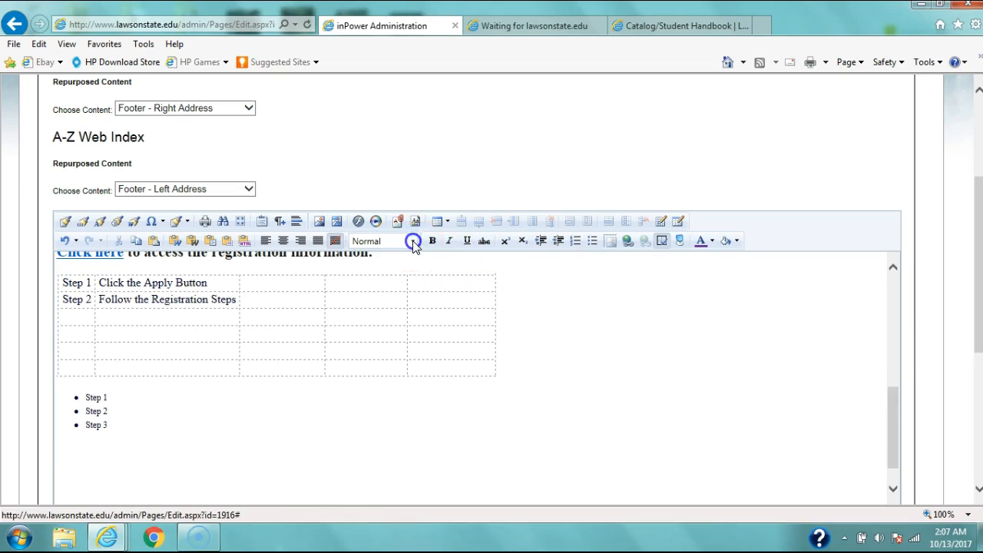
left_click(397, 272)
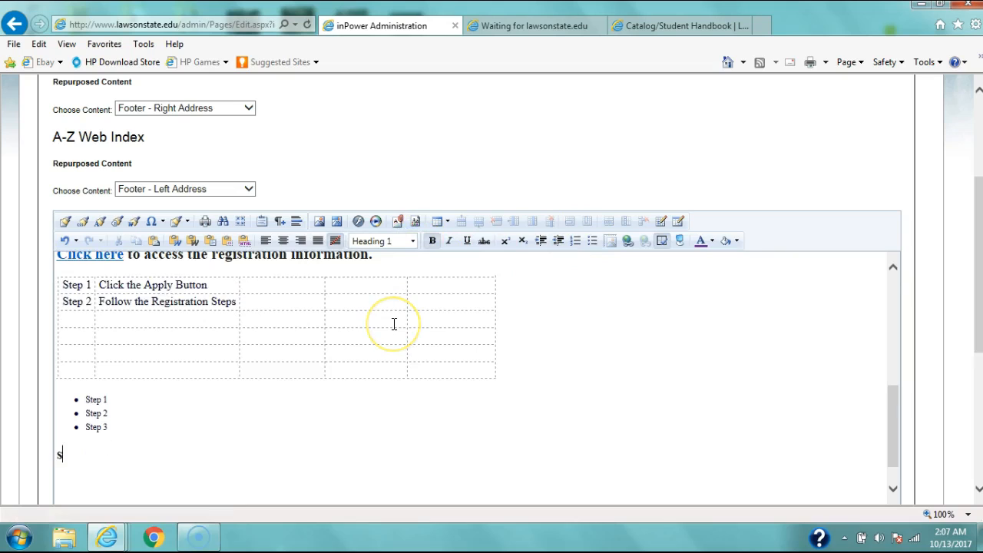